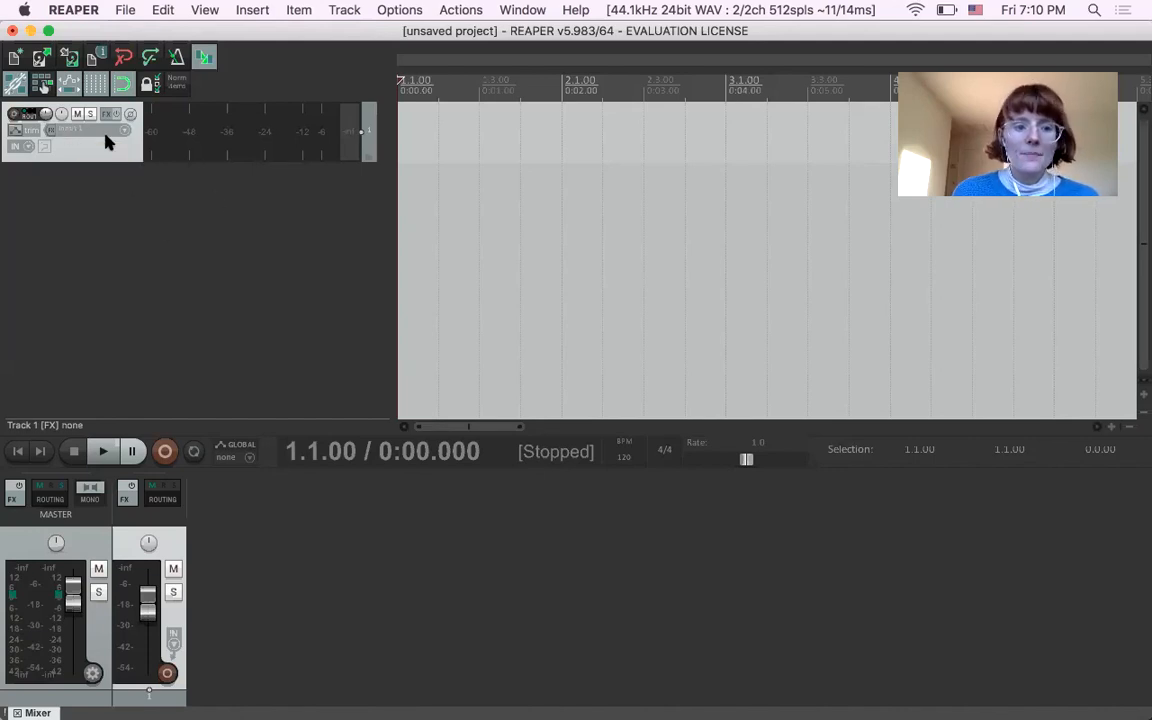
Add the ReaSamplOmatic5000 sampler instrument to track 1 and move its FX window clear of the track controls.
click(107, 116)
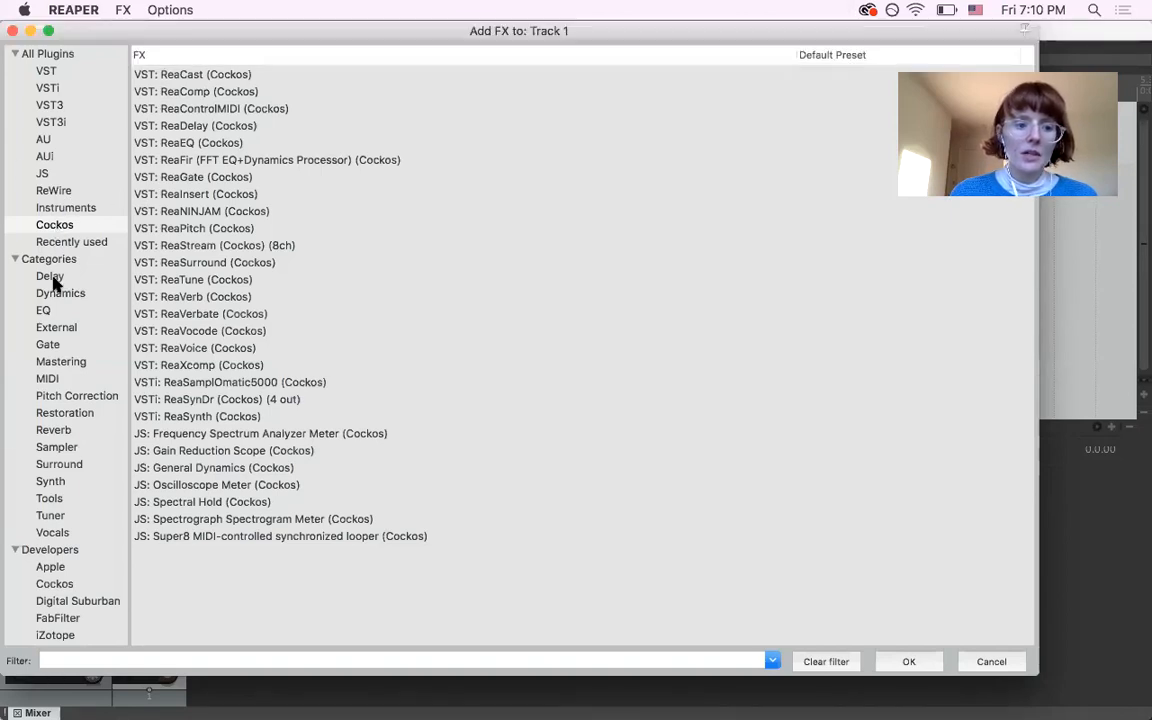
click(219, 383)
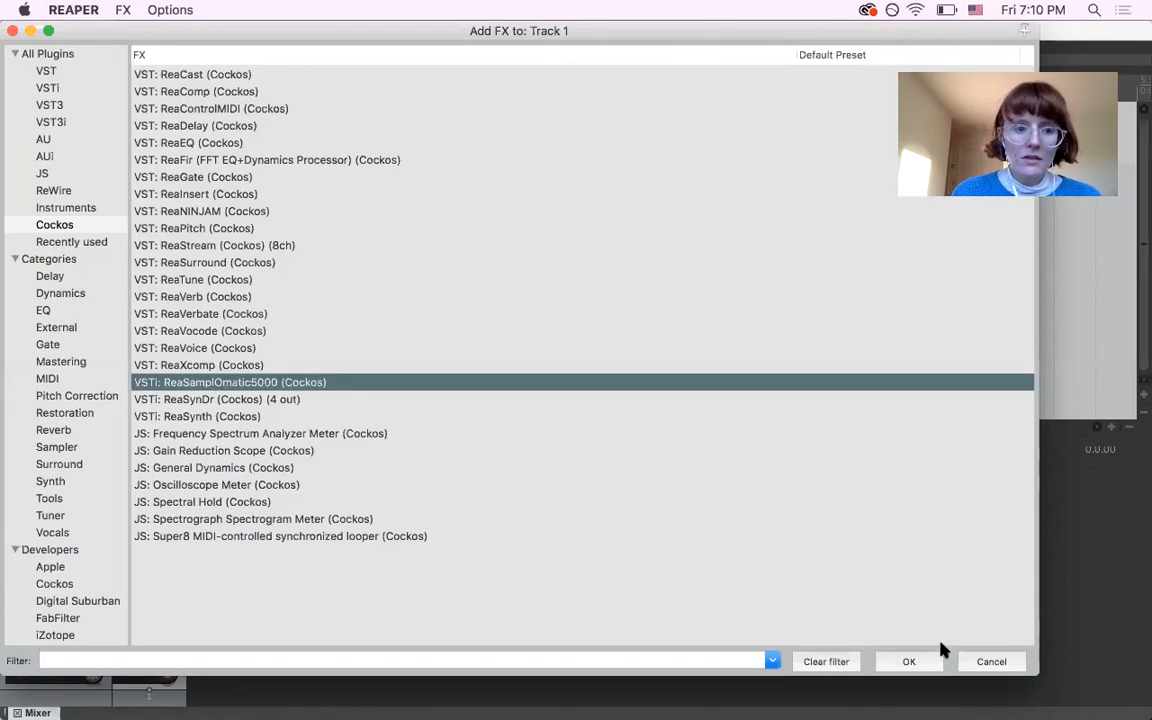
click(925, 661)
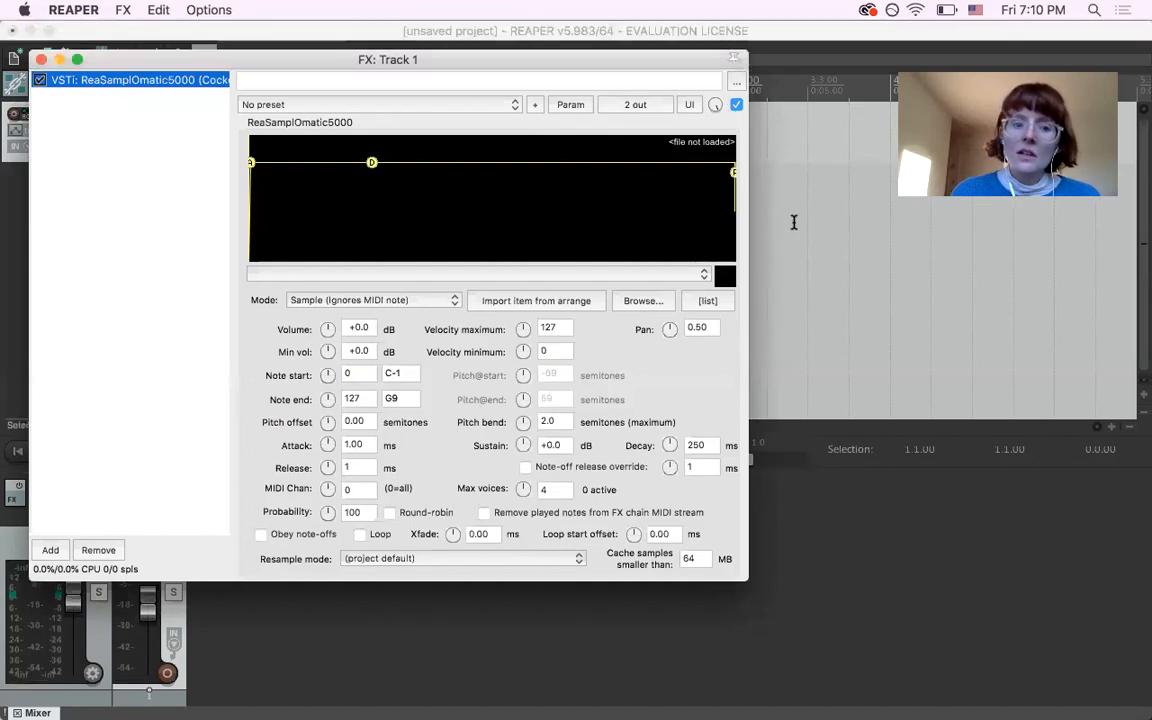
drag(172, 59, 340, 169)
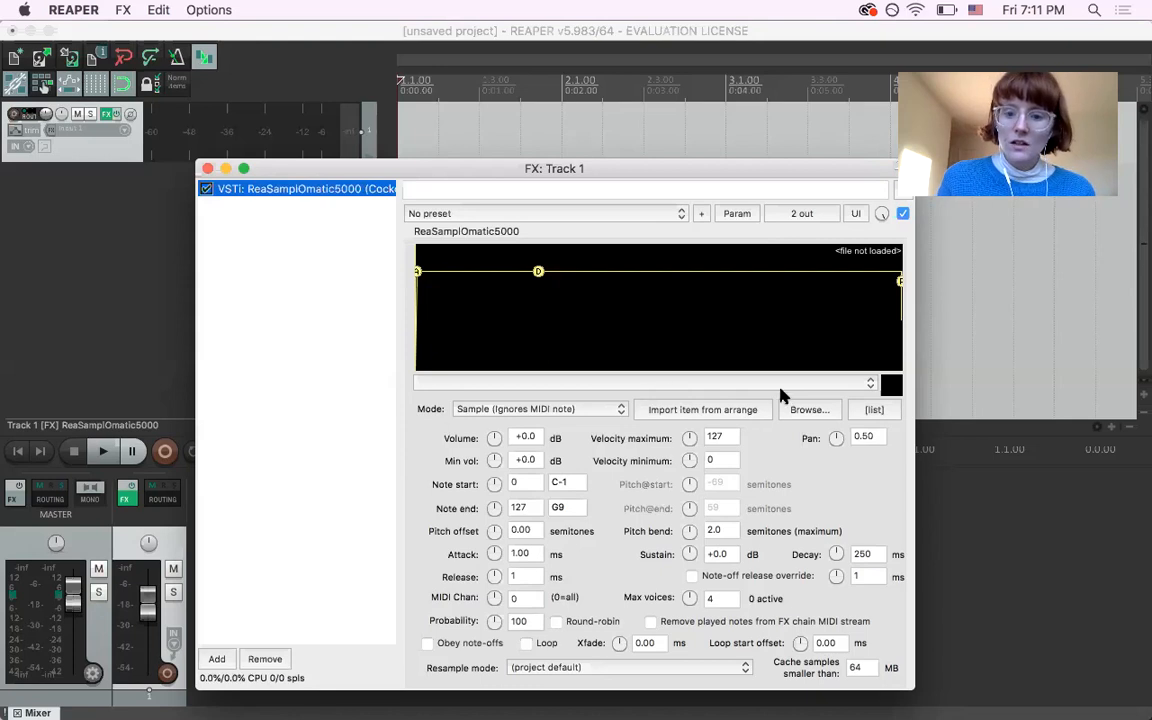
Load door_creak.wav from the Timbre Clouds folder into the sampler.
click(807, 410)
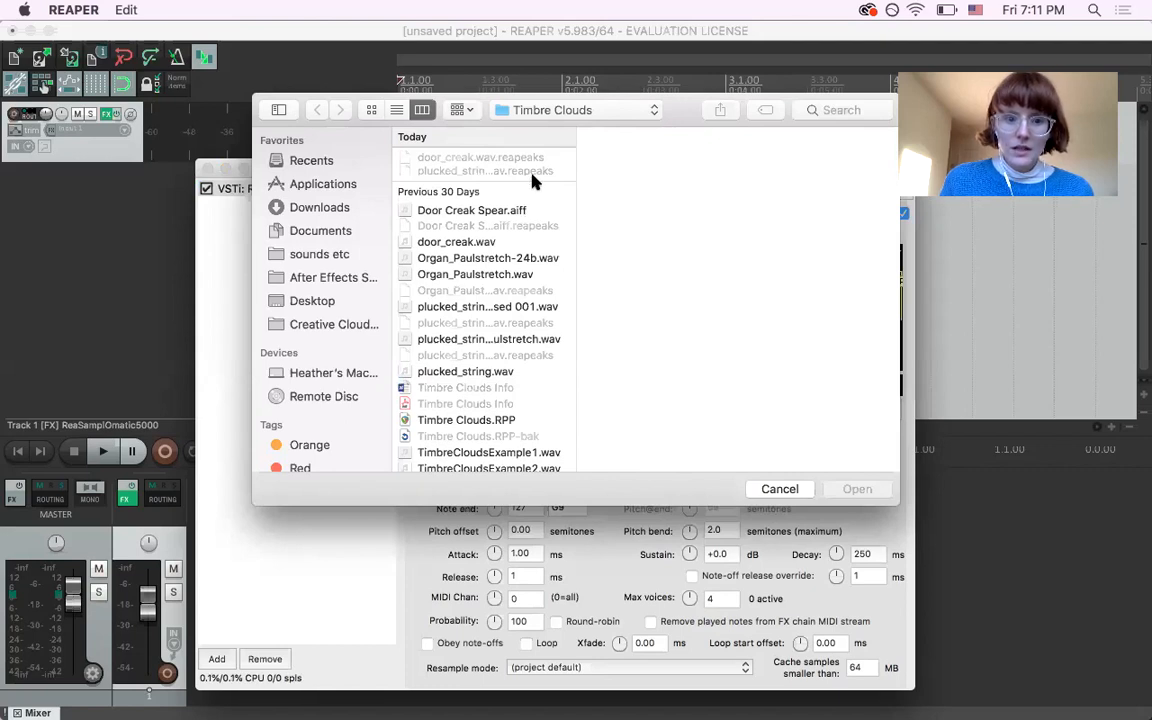
scroll(509, 200, down, 1)
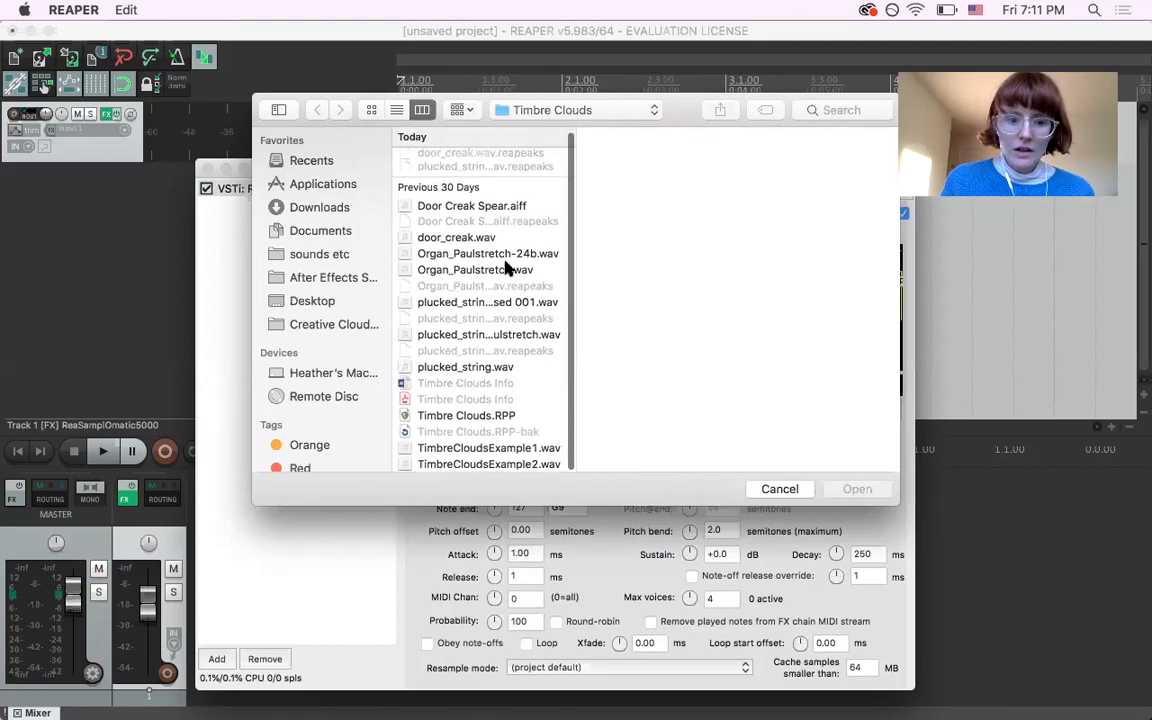
click(481, 238)
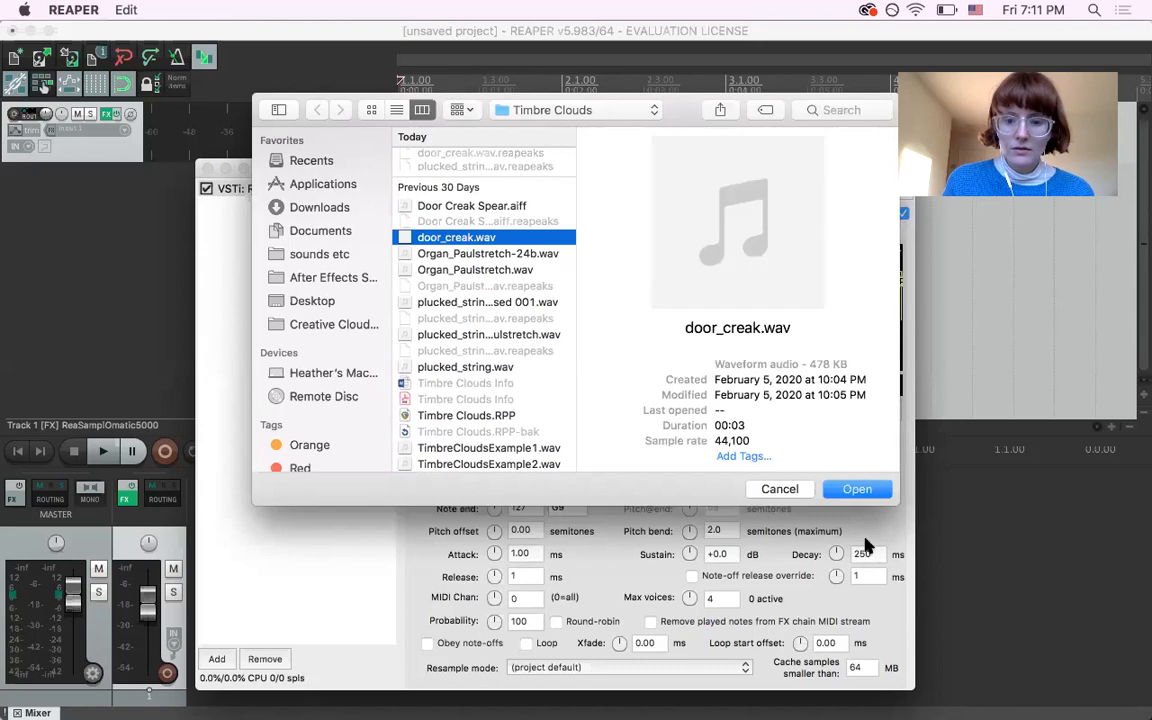
click(862, 490)
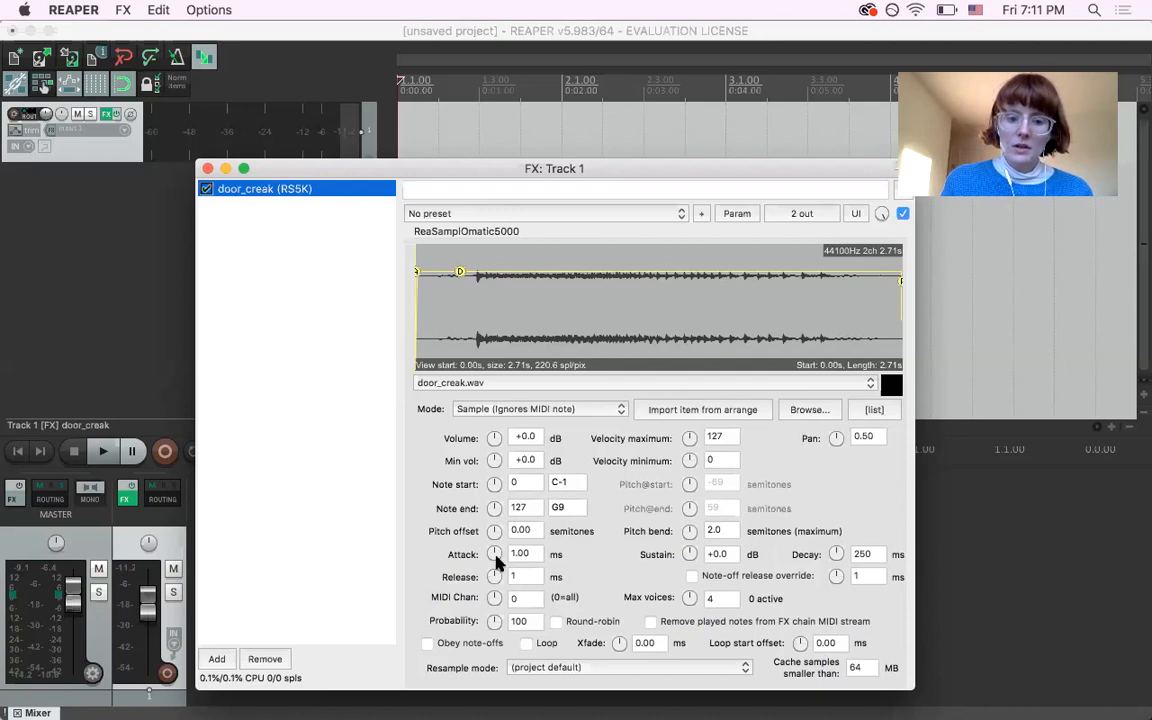
Trim the sample start to about 0.32 s and shape its envelope: attack about 232 ms, decay 280 ms, sustain -5.3 dB, release about 604 ms.
drag(417, 270, 413, 270)
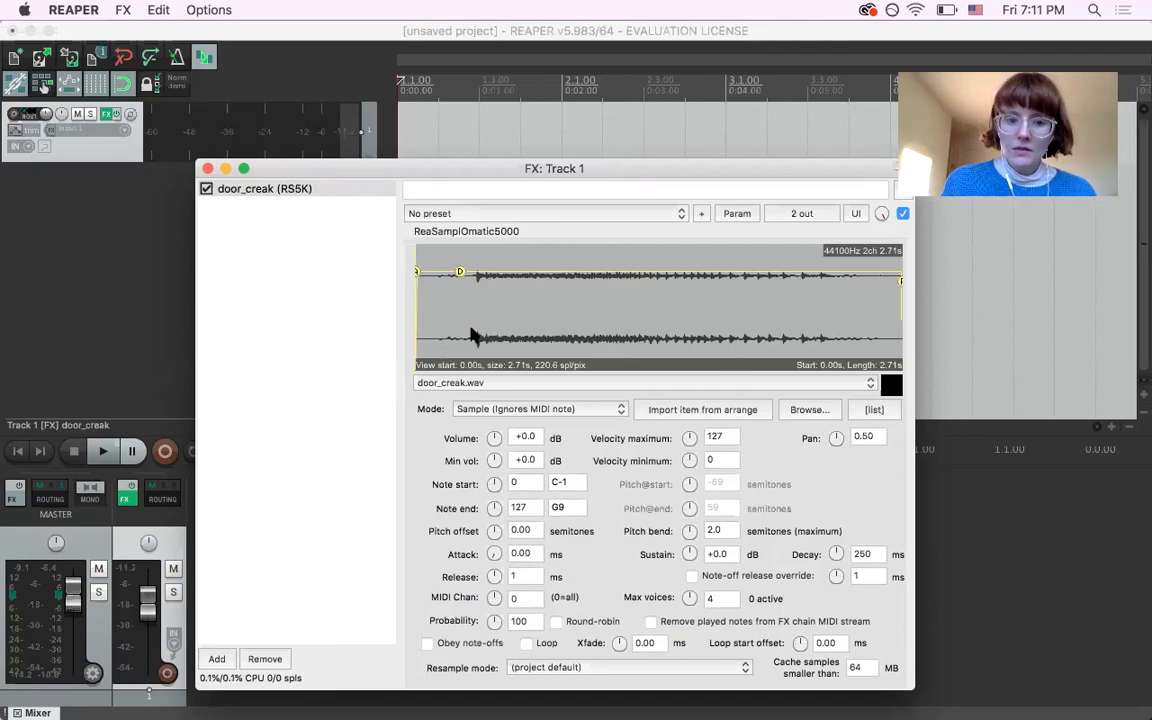
mouse_move(414, 319)
mouse_down()
mouse_move(463, 319)
mouse_move(521, 266)
mouse_up()
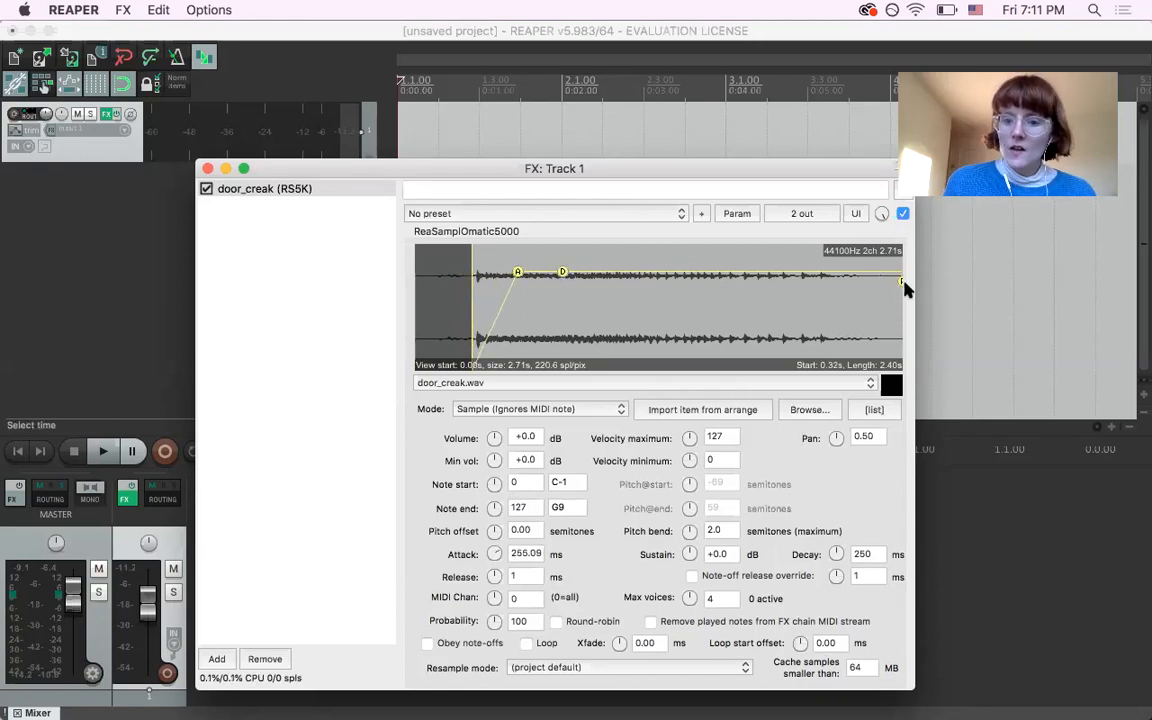
mouse_move(902, 286)
mouse_down()
mouse_move(771, 278)
mouse_move(800, 276)
mouse_move(792, 281)
mouse_up()
drag(562, 272, 567, 284)
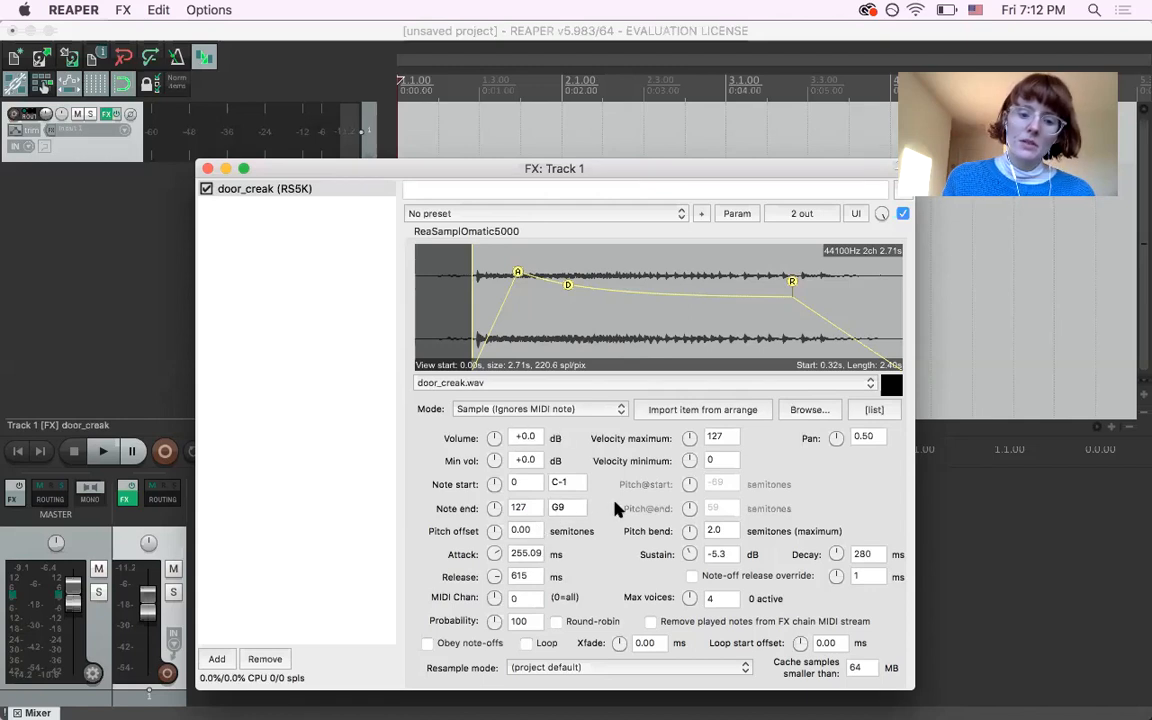
drag(494, 553, 494, 588)
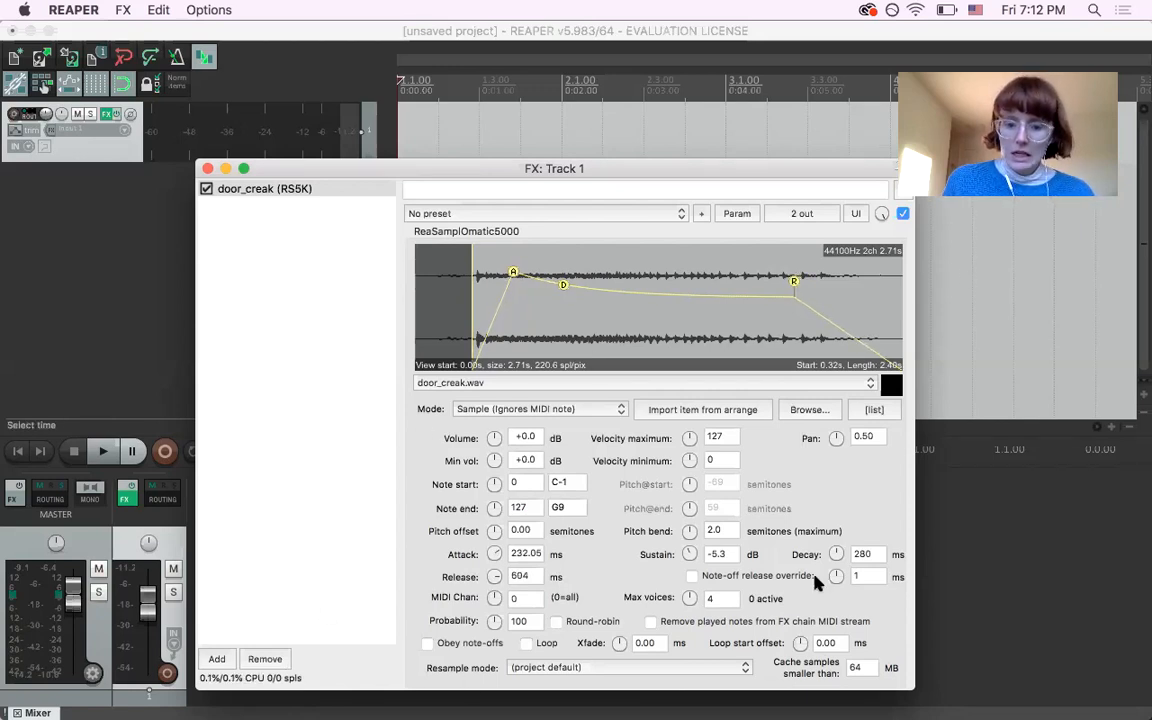
Close the track's FX window and show the Virtual MIDI keyboard.
click(207, 169)
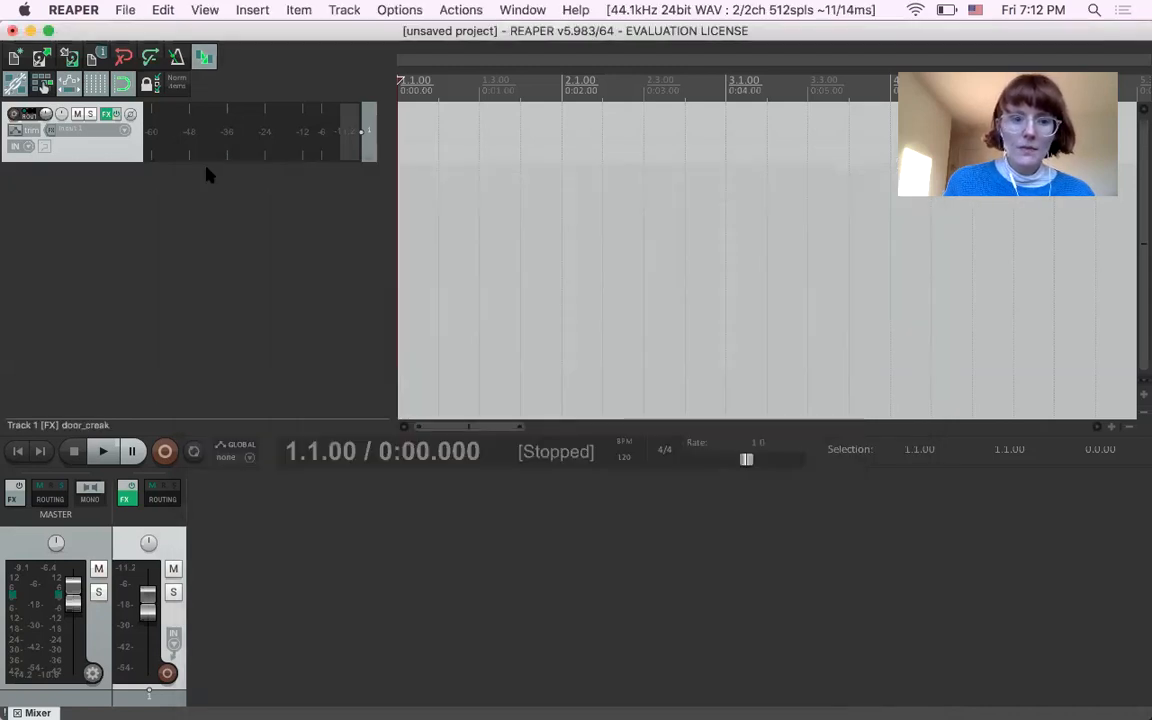
click(203, 10)
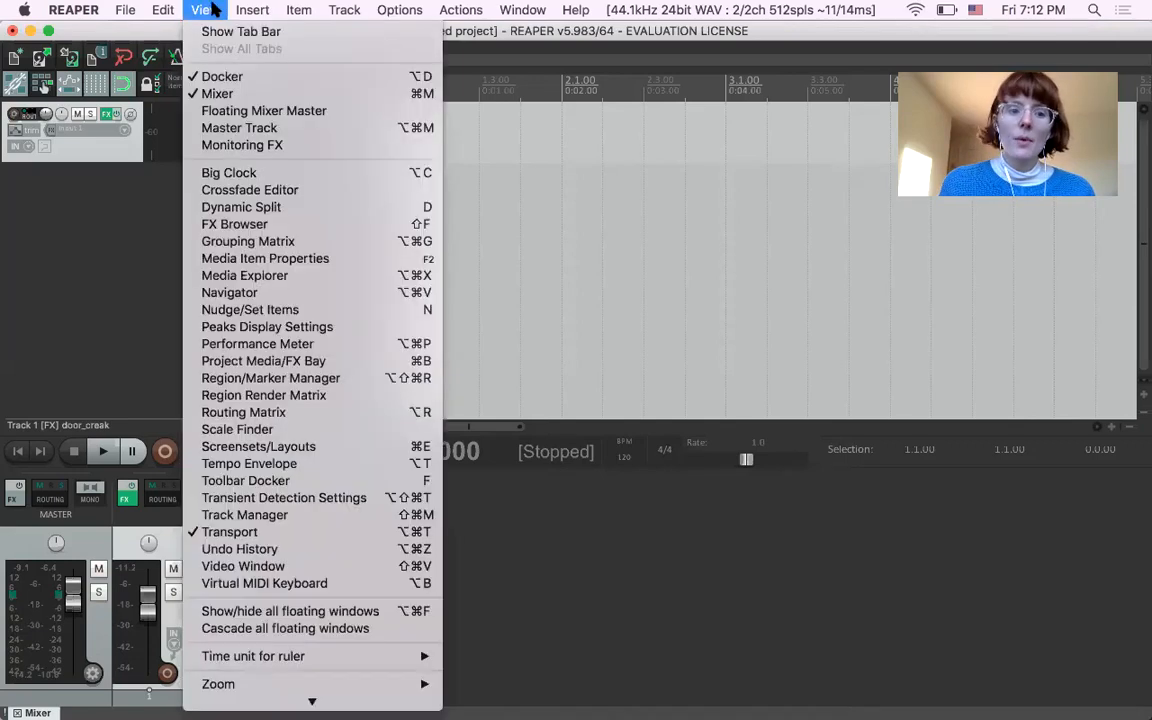
click(295, 585)
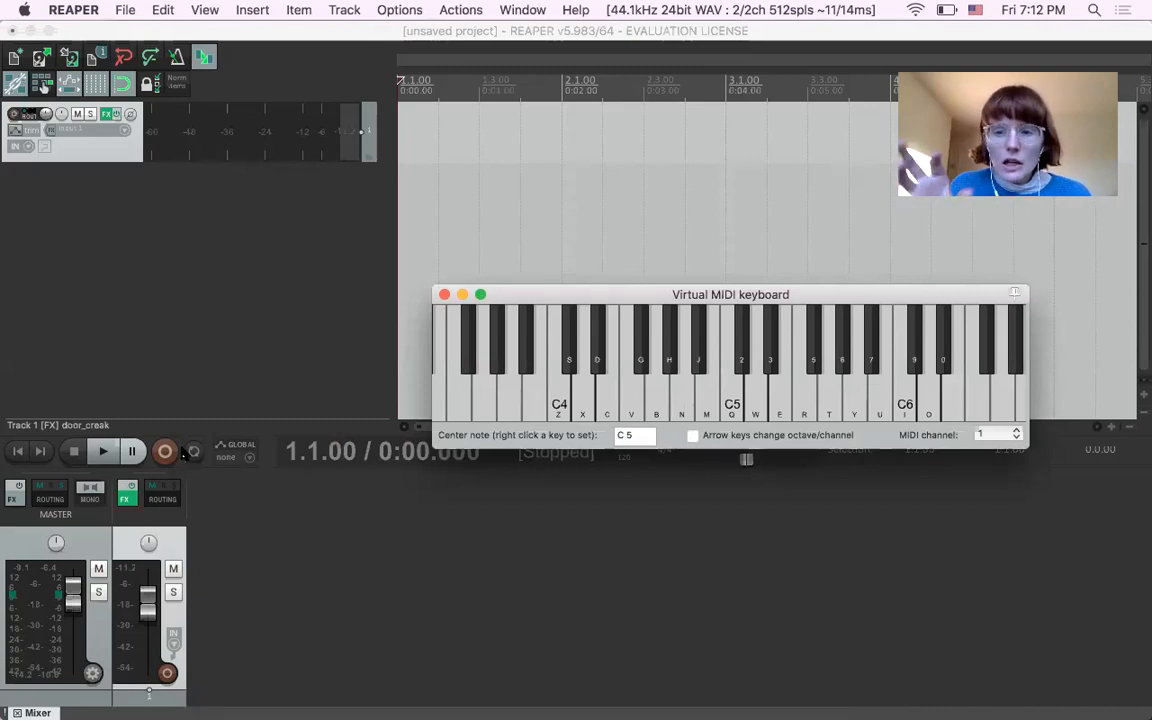
Arm track 1 for recording and set its input to the Virtual MIDI keyboard on all channels.
click(13, 115)
click(638, 368)
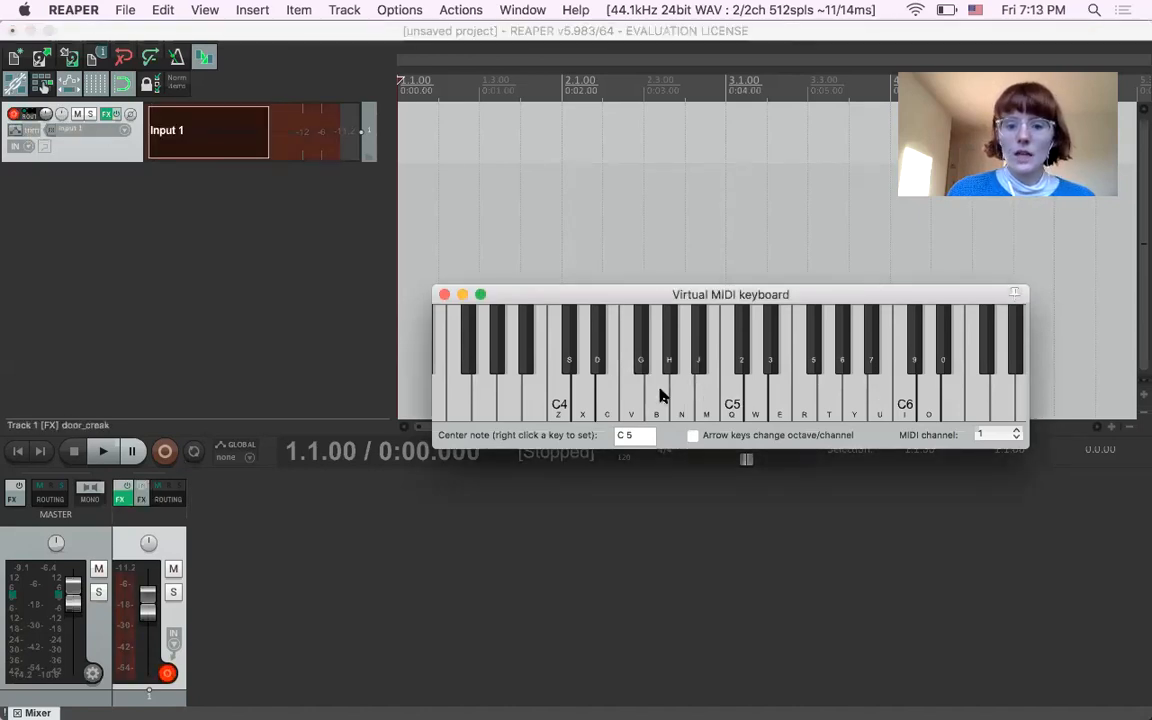
click(124, 130)
mouse_move(165, 177)
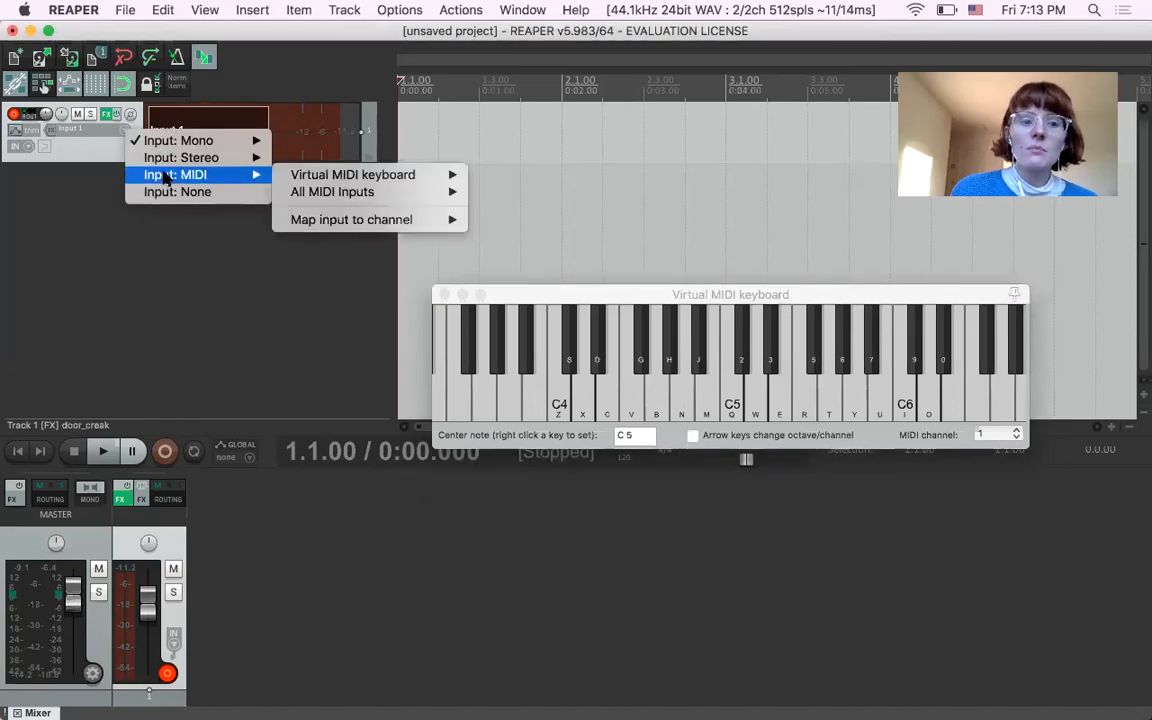
mouse_move(296, 178)
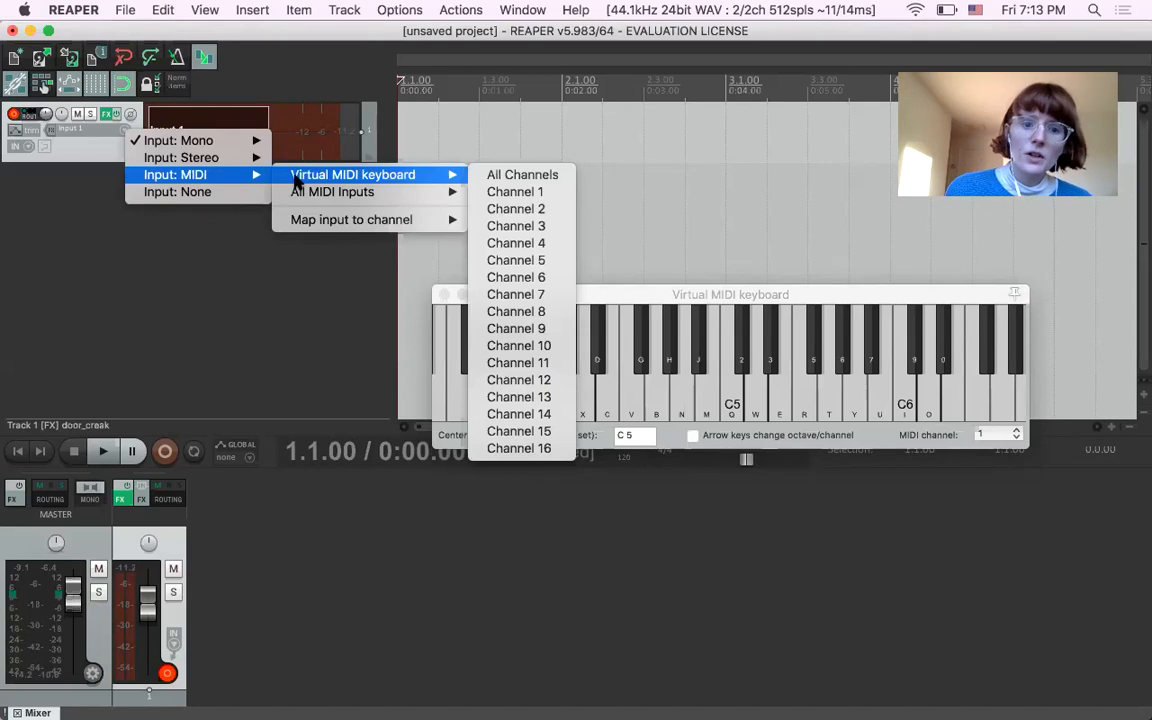
click(497, 176)
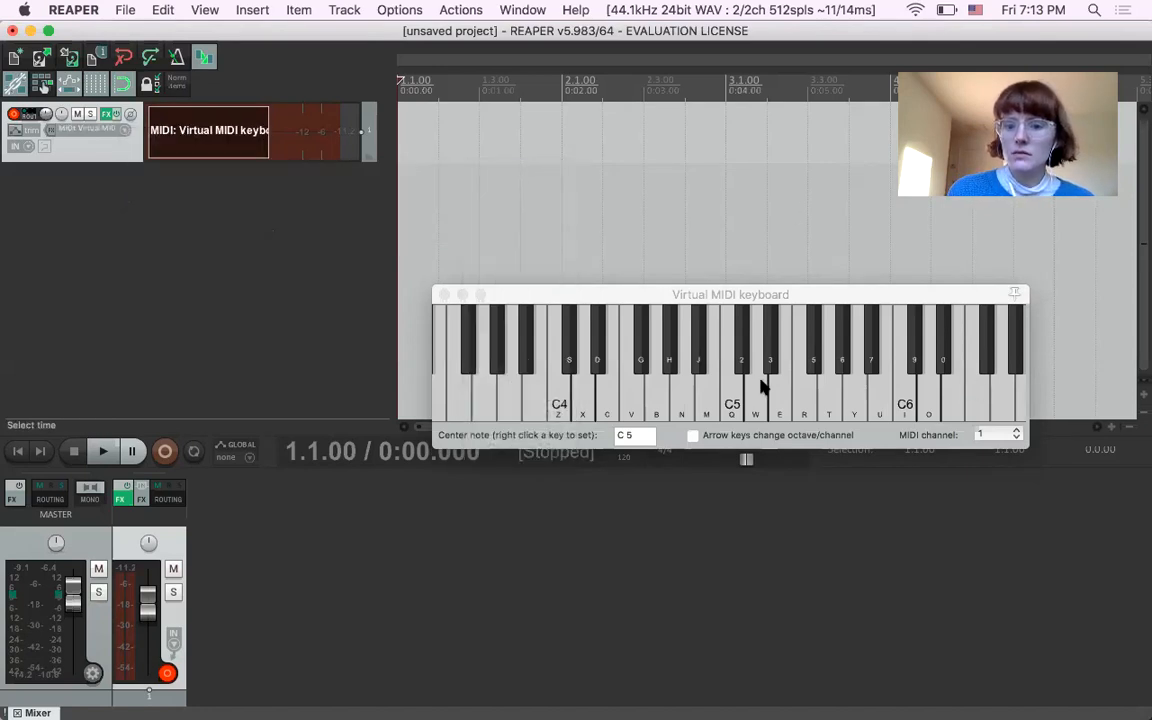
Play several low and high notes on the virtual keyboard to check whether track 1 responds.
click(669, 398)
click(625, 398)
click(836, 411)
click(897, 402)
click(855, 402)
click(766, 404)
click(700, 404)
click(770, 404)
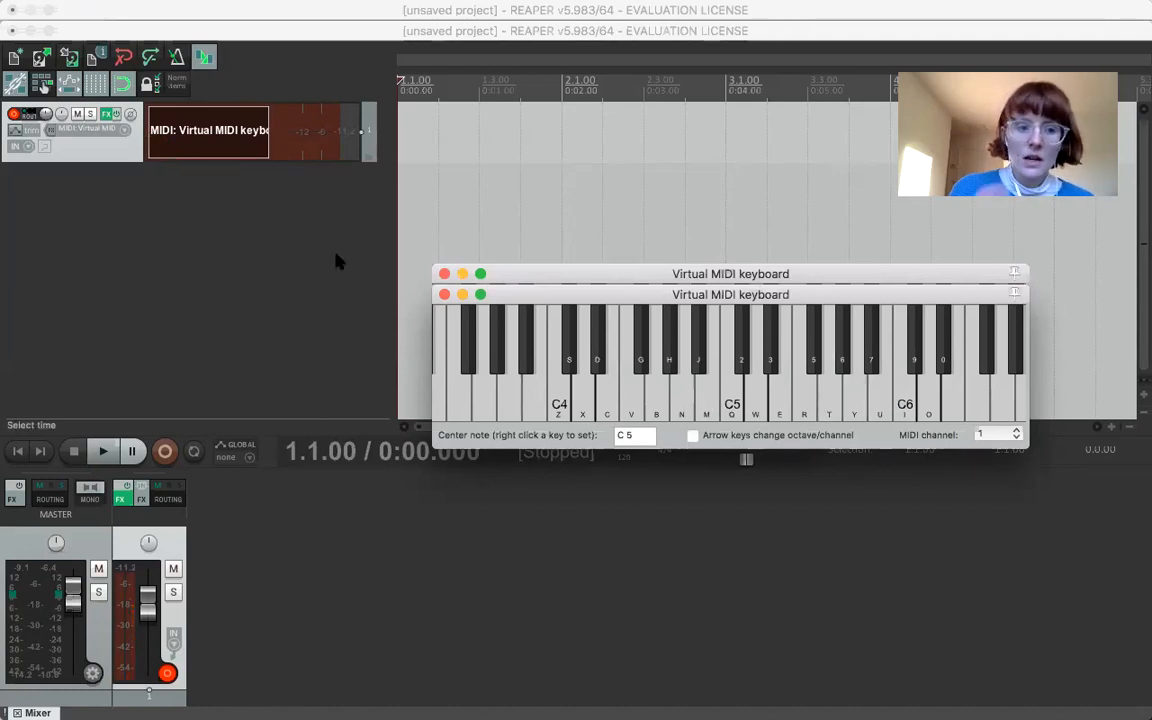
Turn on record monitoring for track 1 and audition the door creak on several low and high keys.
click(44, 146)
click(764, 388)
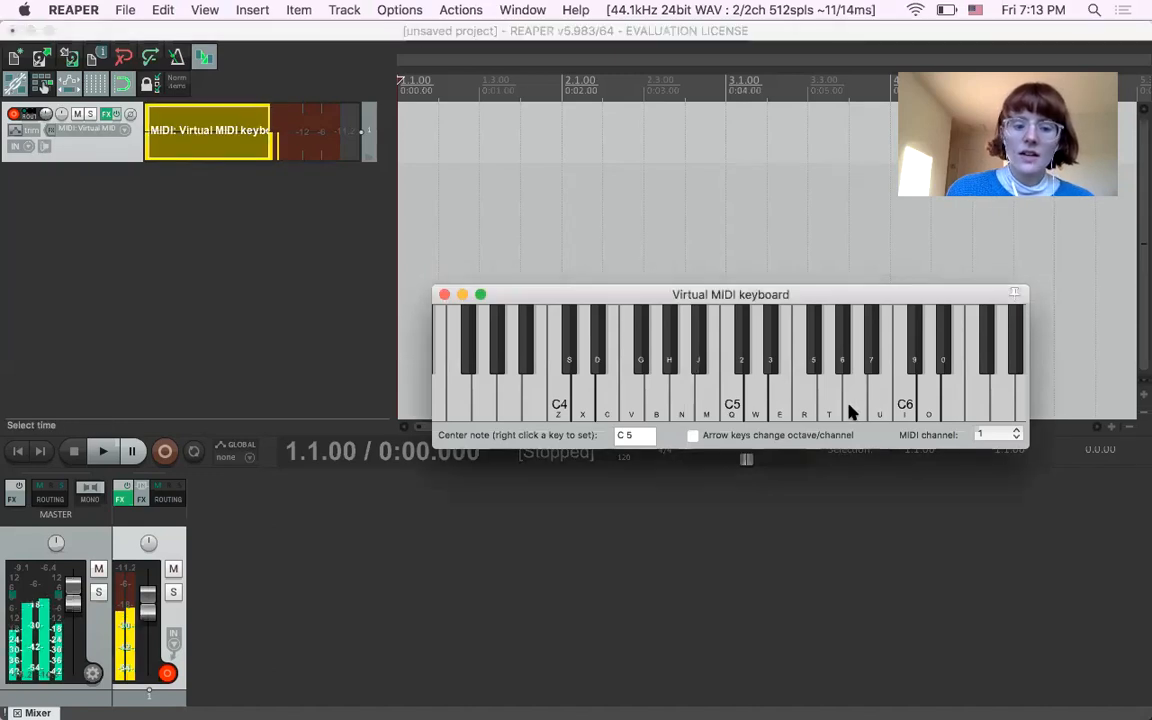
click(903, 408)
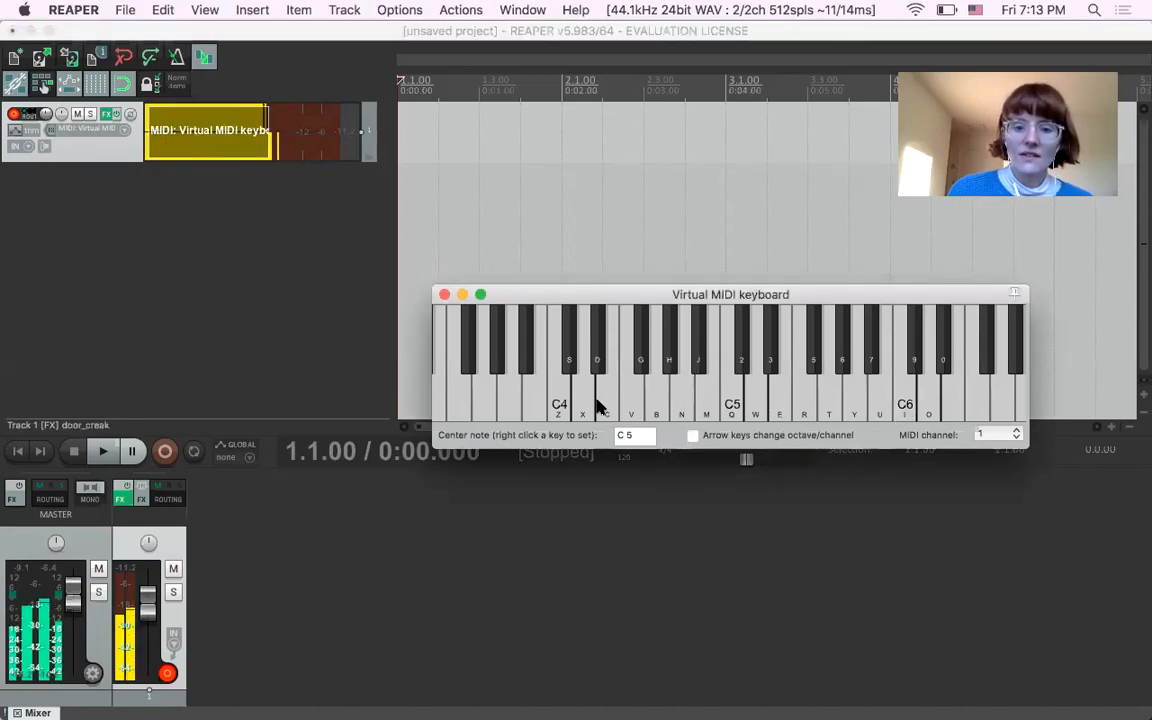
click(553, 406)
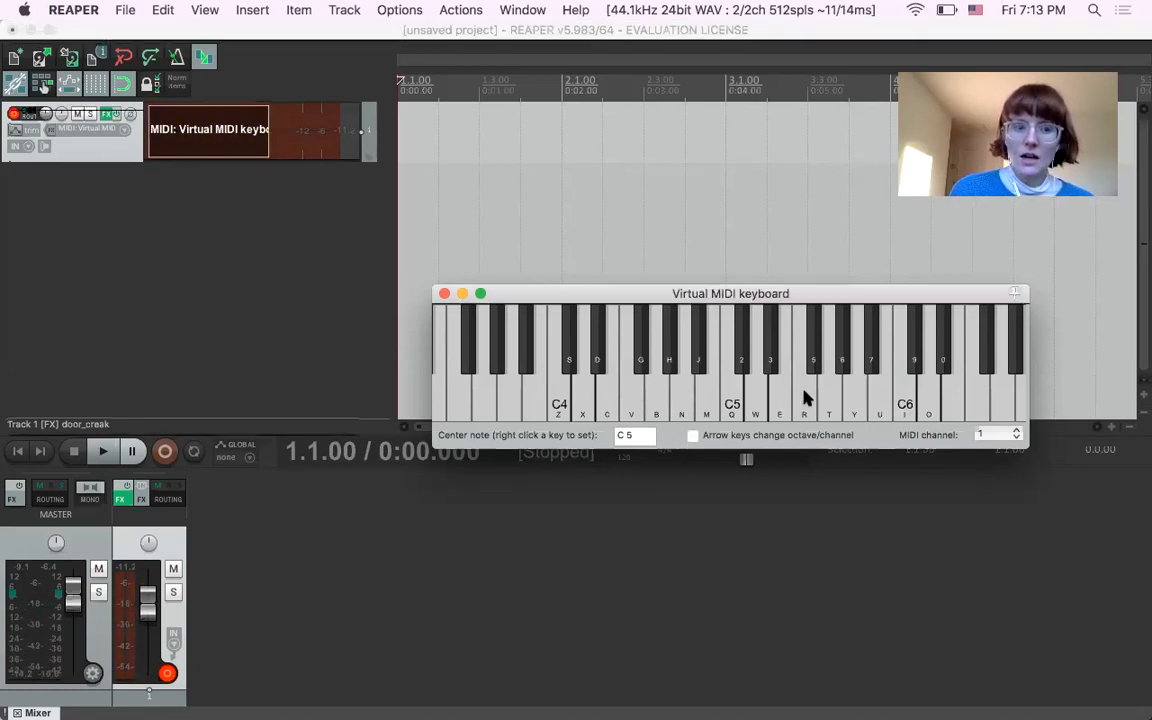
click(703, 408)
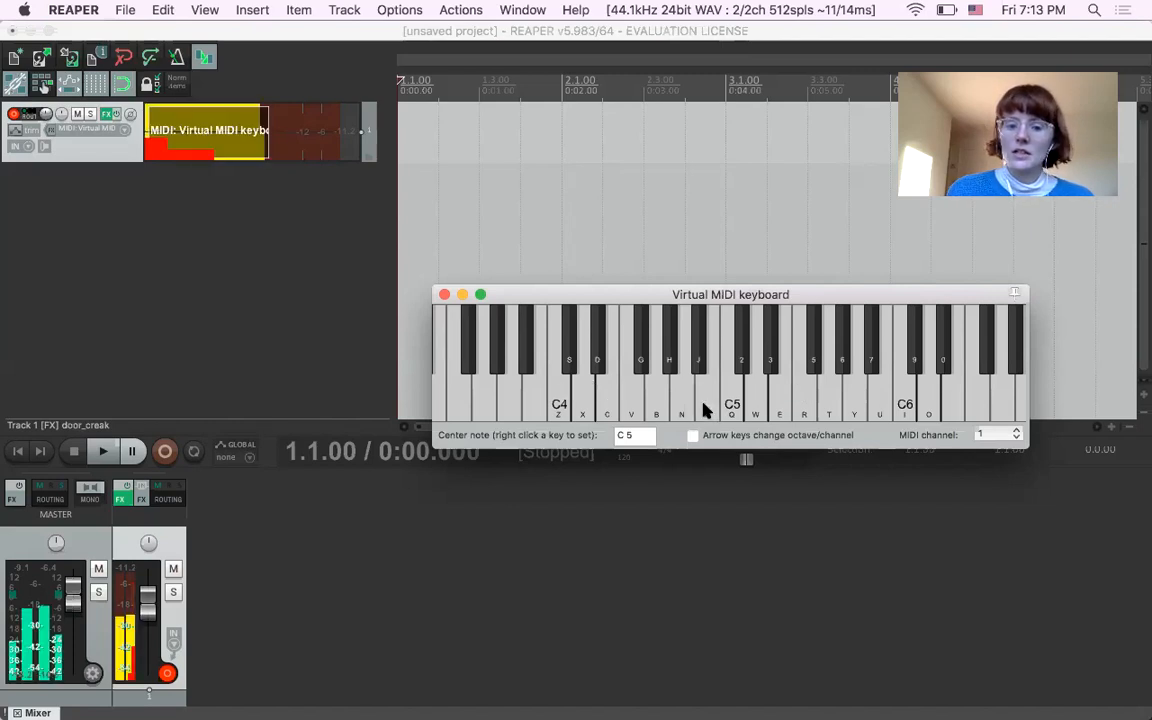
click(972, 406)
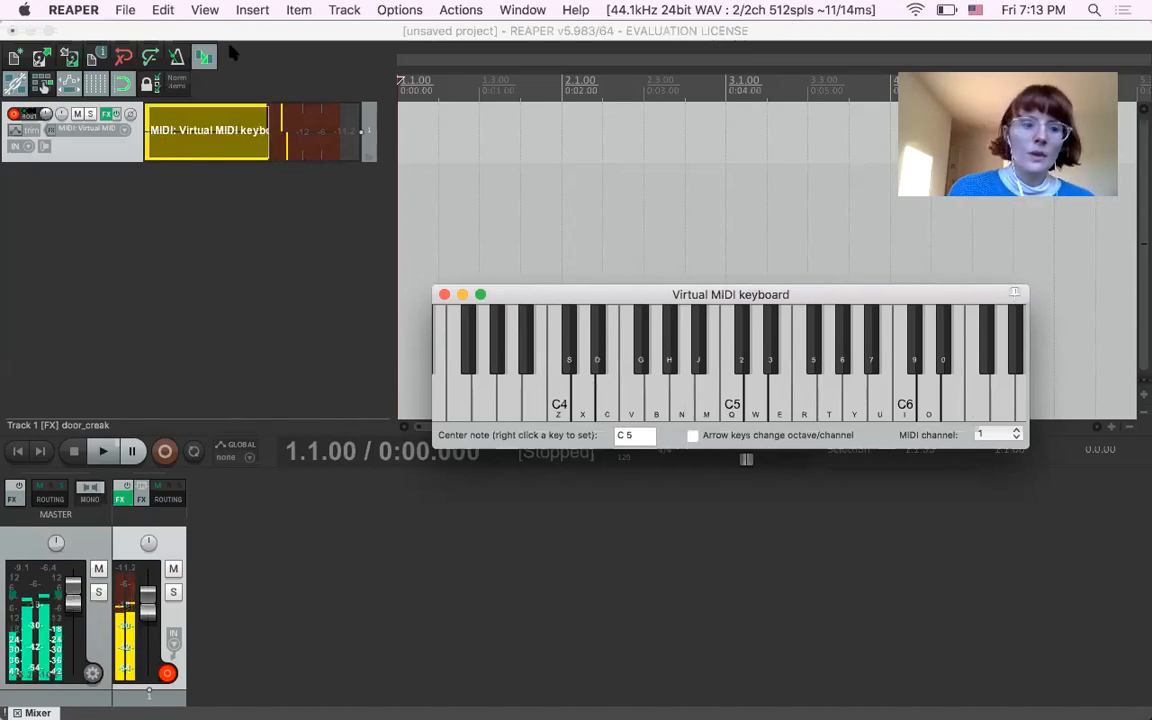
Set the door_creak sampler's mode to Note (Semitone shifted) and close the FX window.
click(100, 115)
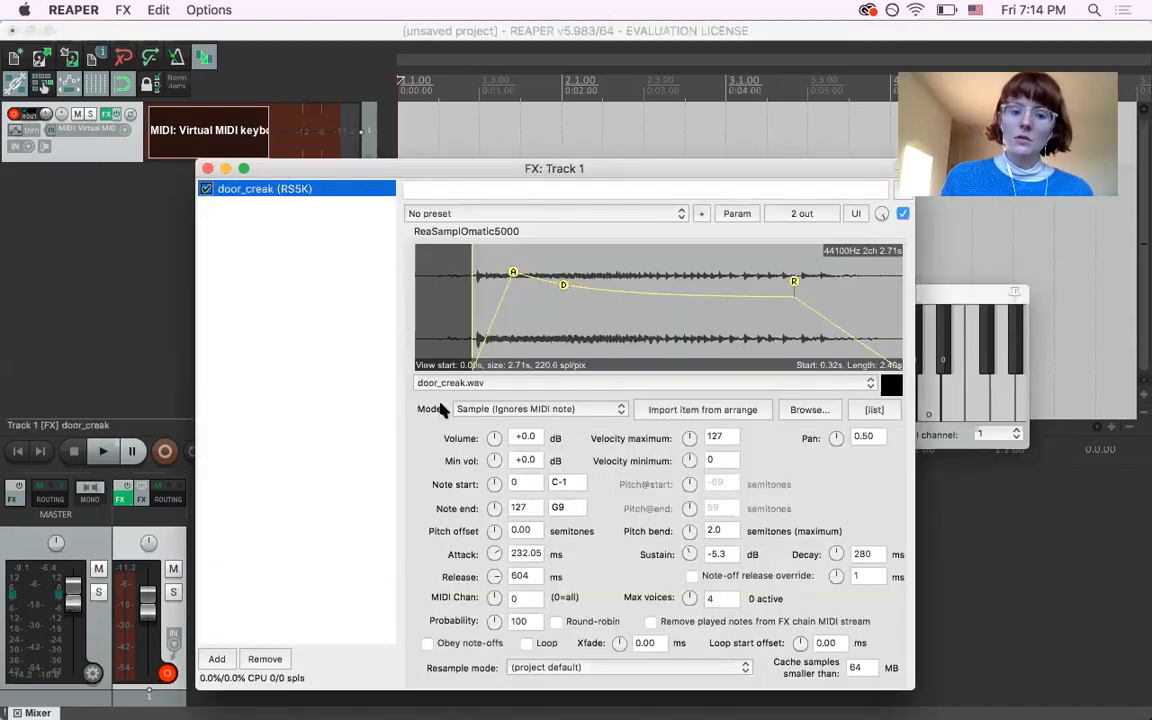
click(578, 410)
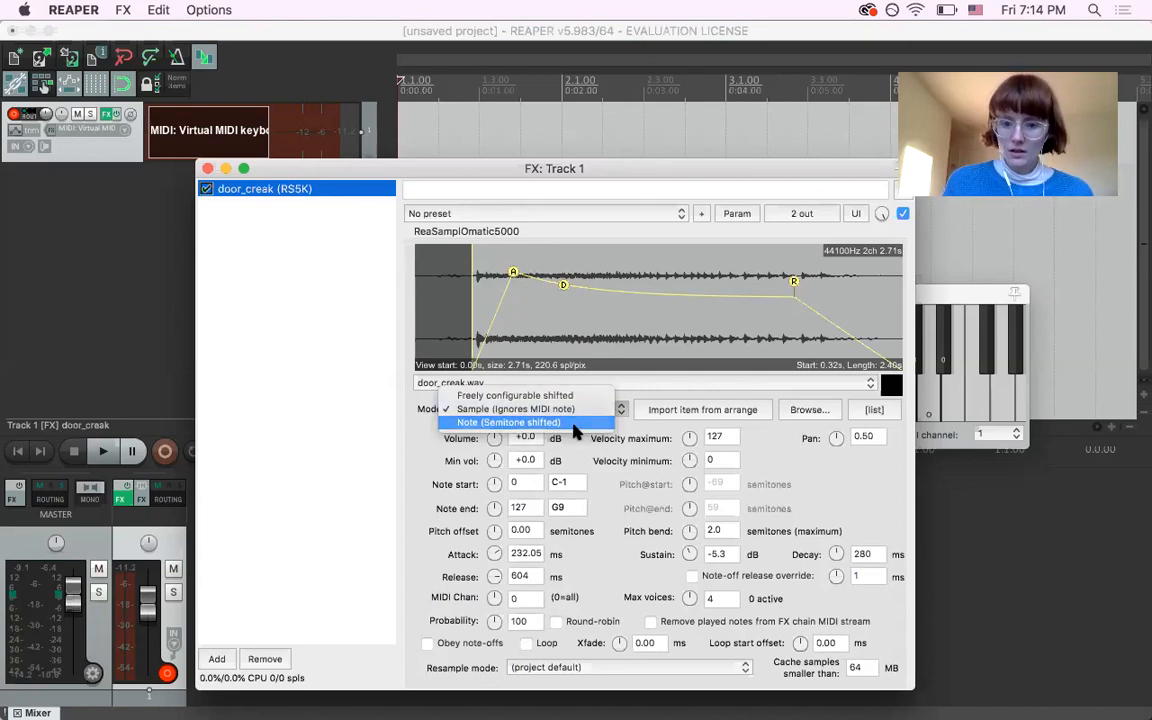
click(575, 423)
click(206, 168)
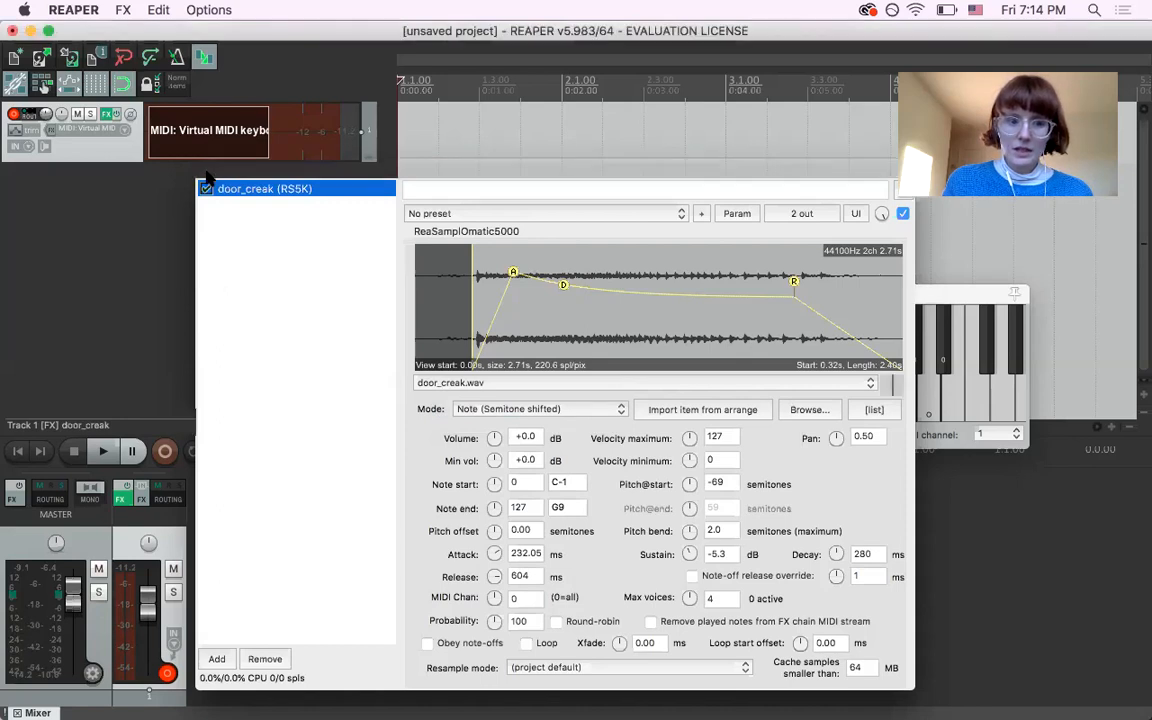
Audition the semitone-shifted door creak by playing notes across the virtual keyboard's octaves.
click(737, 412)
click(561, 399)
click(899, 404)
click(688, 408)
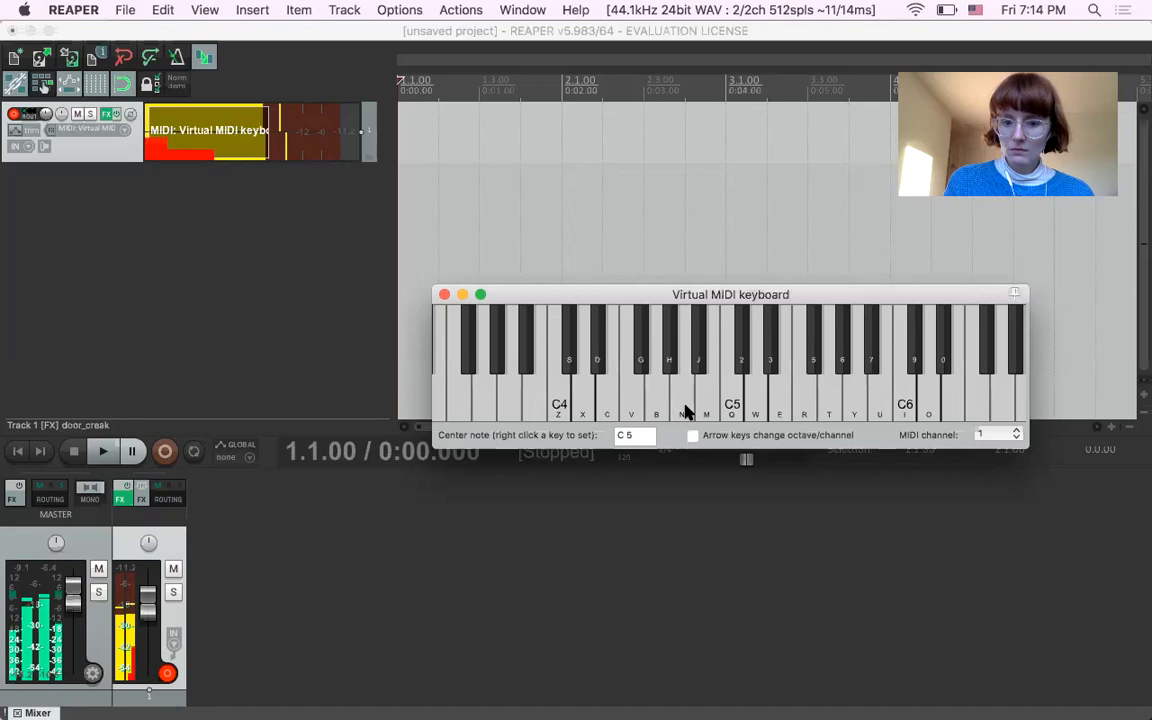
click(619, 399)
click(592, 402)
click(931, 408)
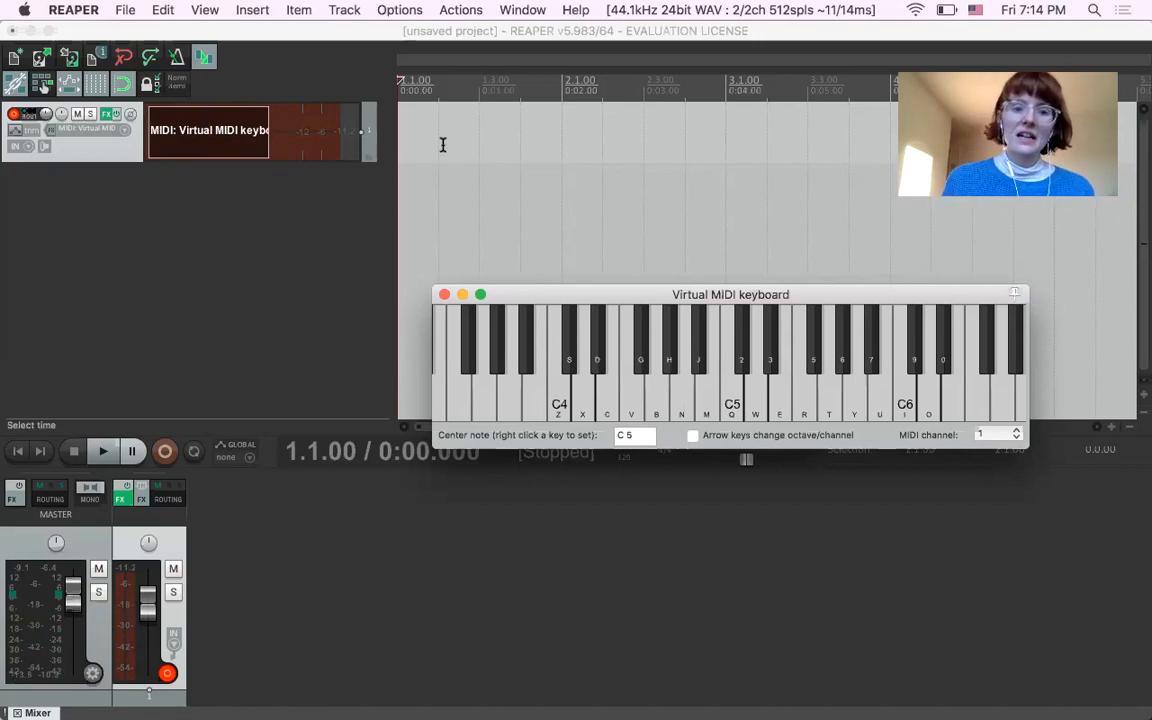
Reopen the door_creak sampler and raise its note start to 24 (C1).
click(107, 114)
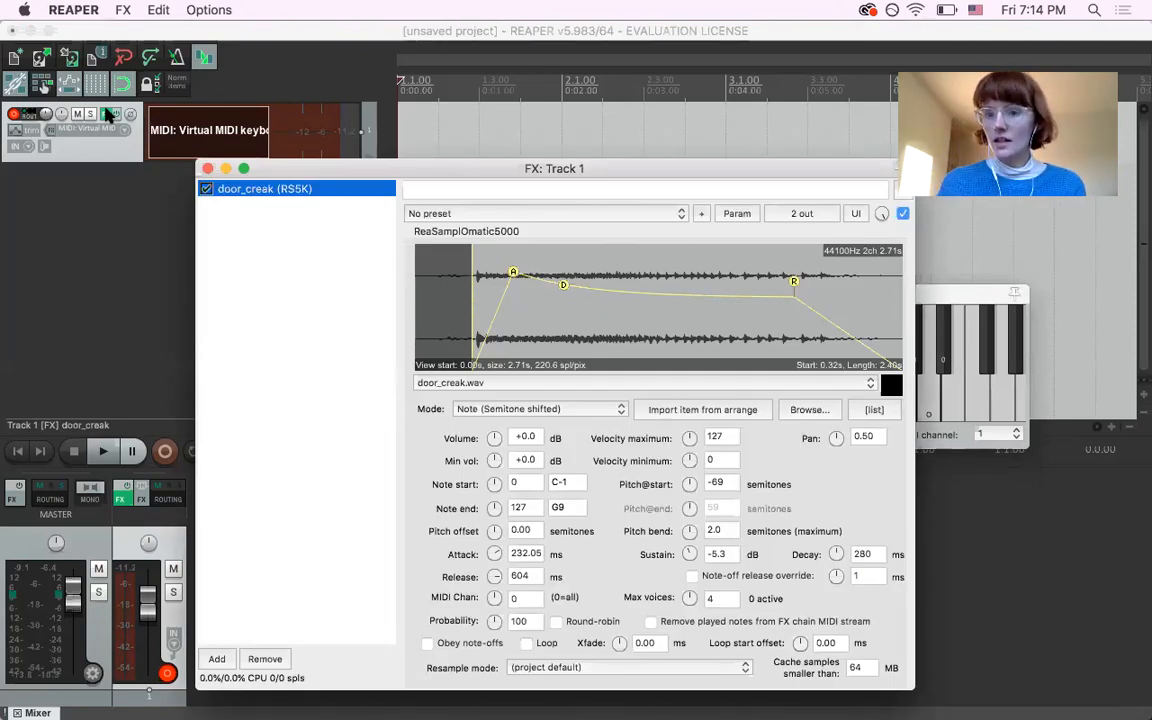
click(563, 482)
double_click(527, 483)
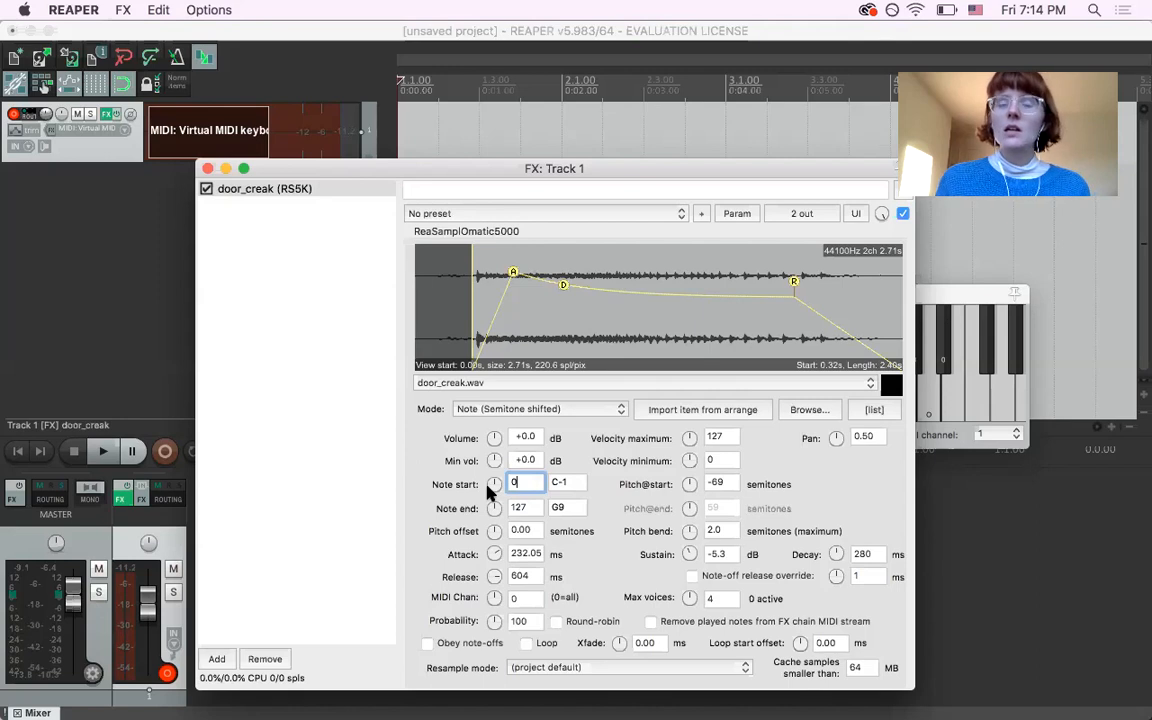
click(574, 481)
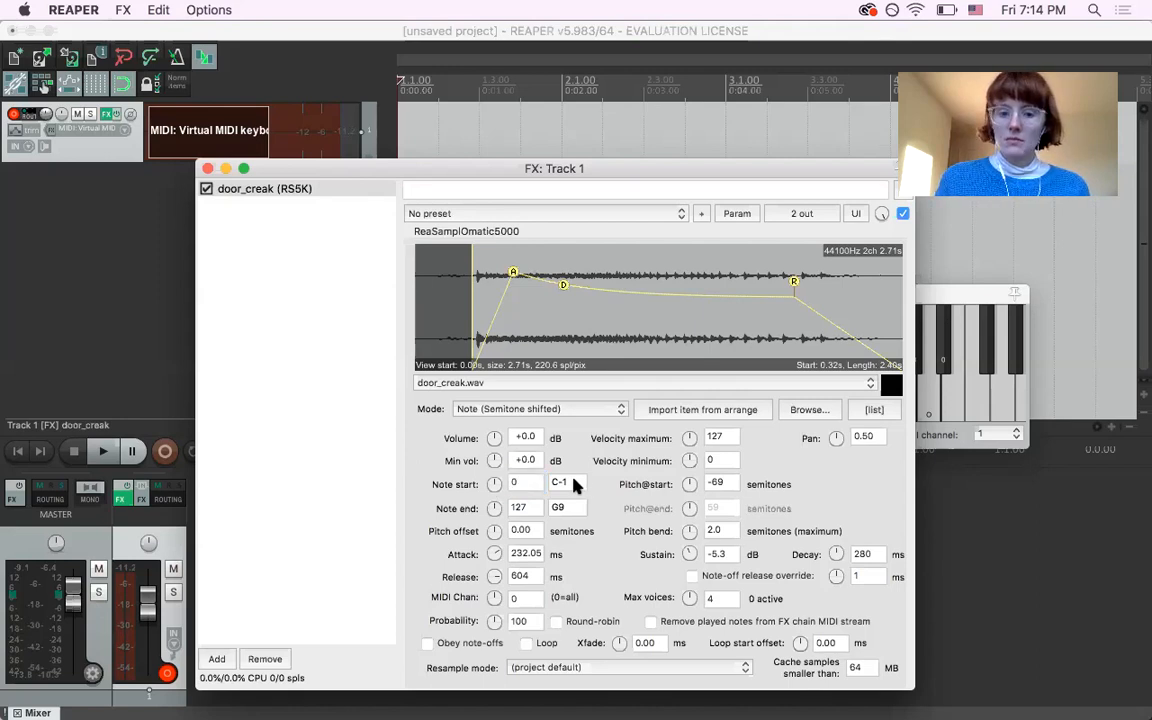
drag(541, 478, 539, 478)
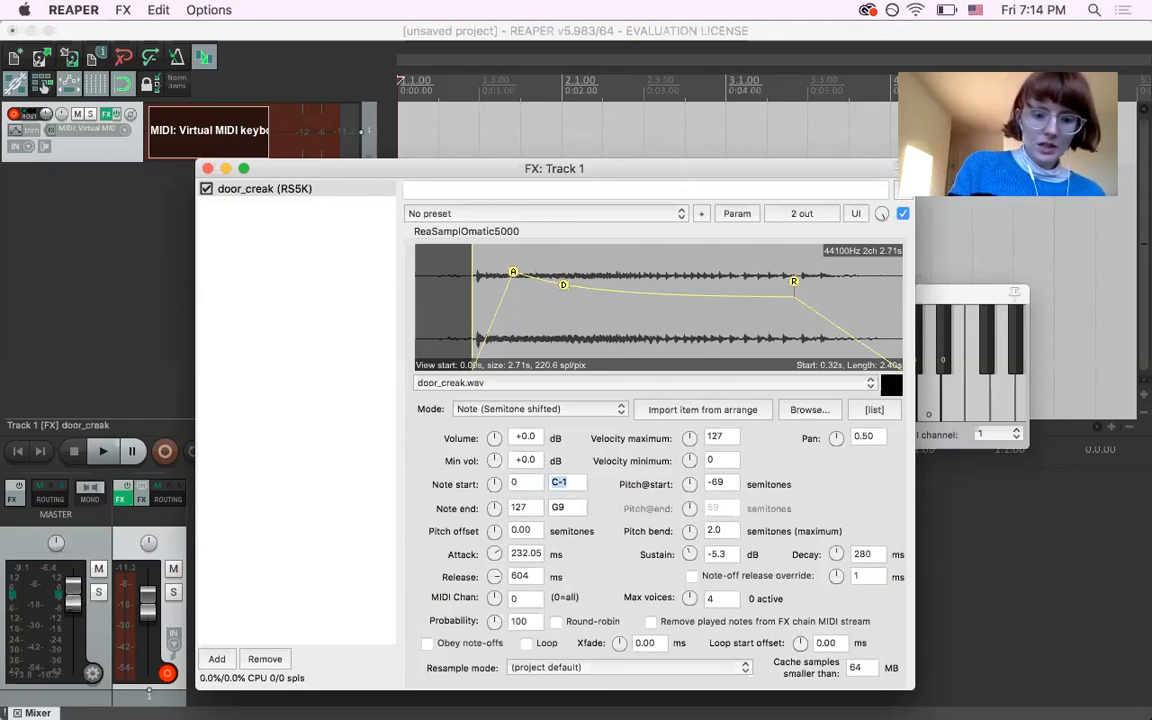
click(522, 482)
scroll(492, 485, up, 6)
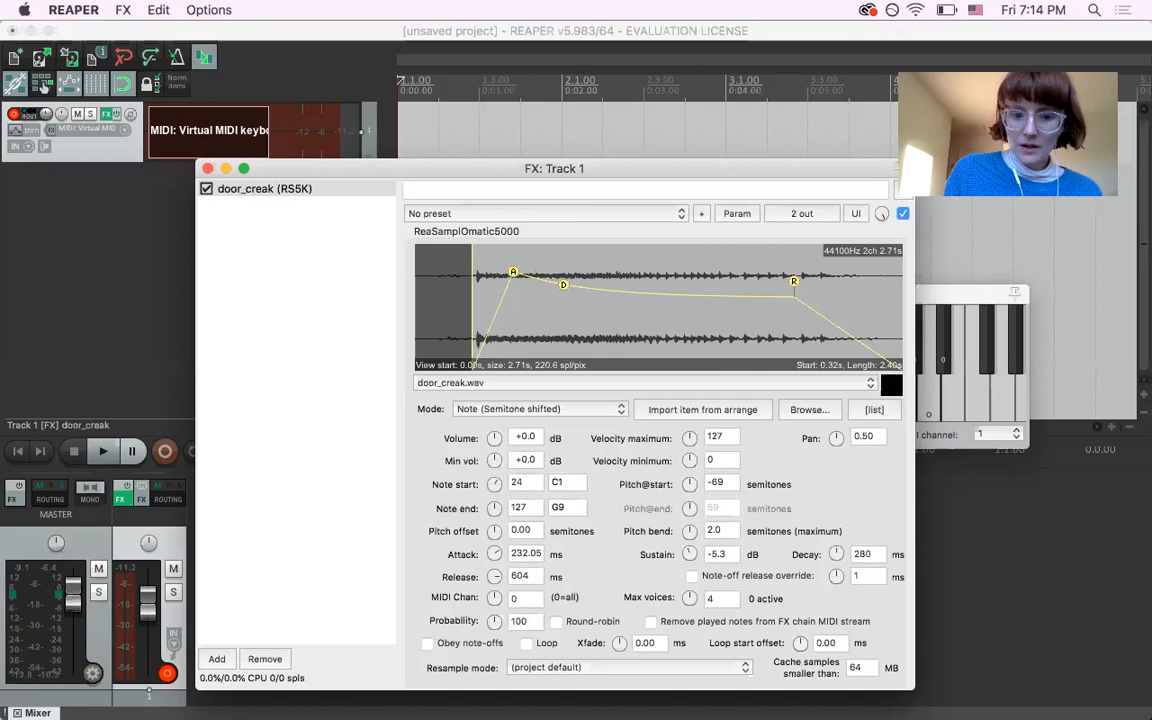
Reset the door_creak sampler's note start to 0 (C-1) and close the FX window.
scroll(492, 485, up, 8)
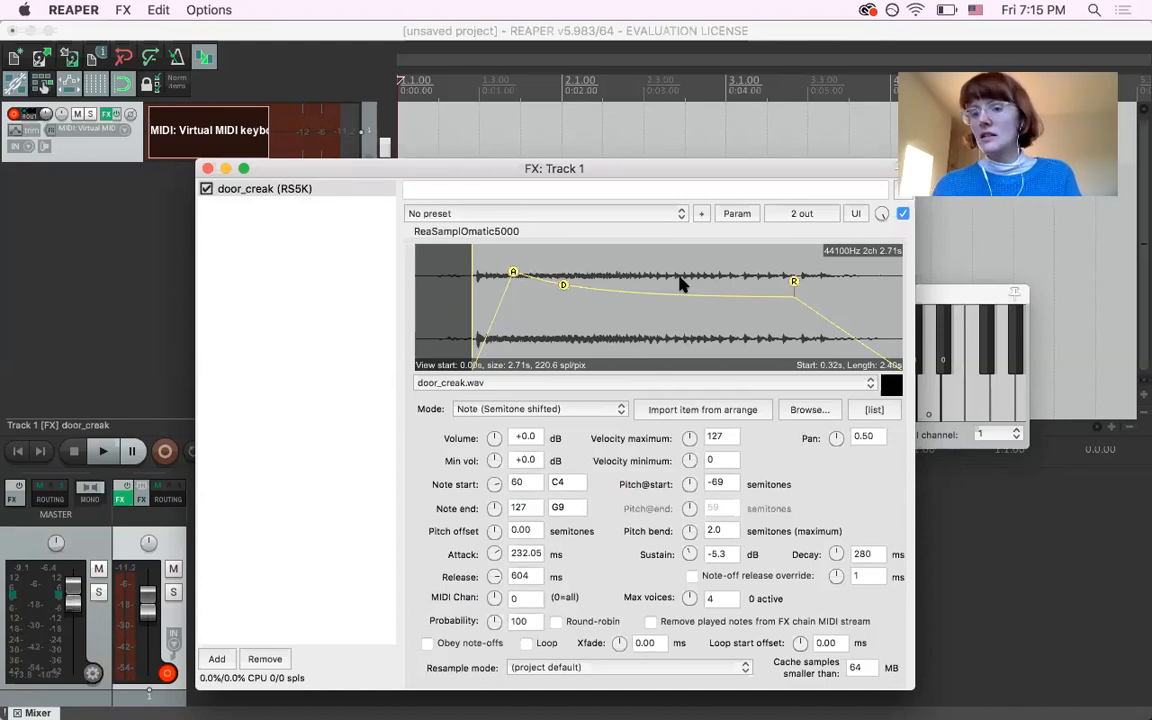
click(516, 482)
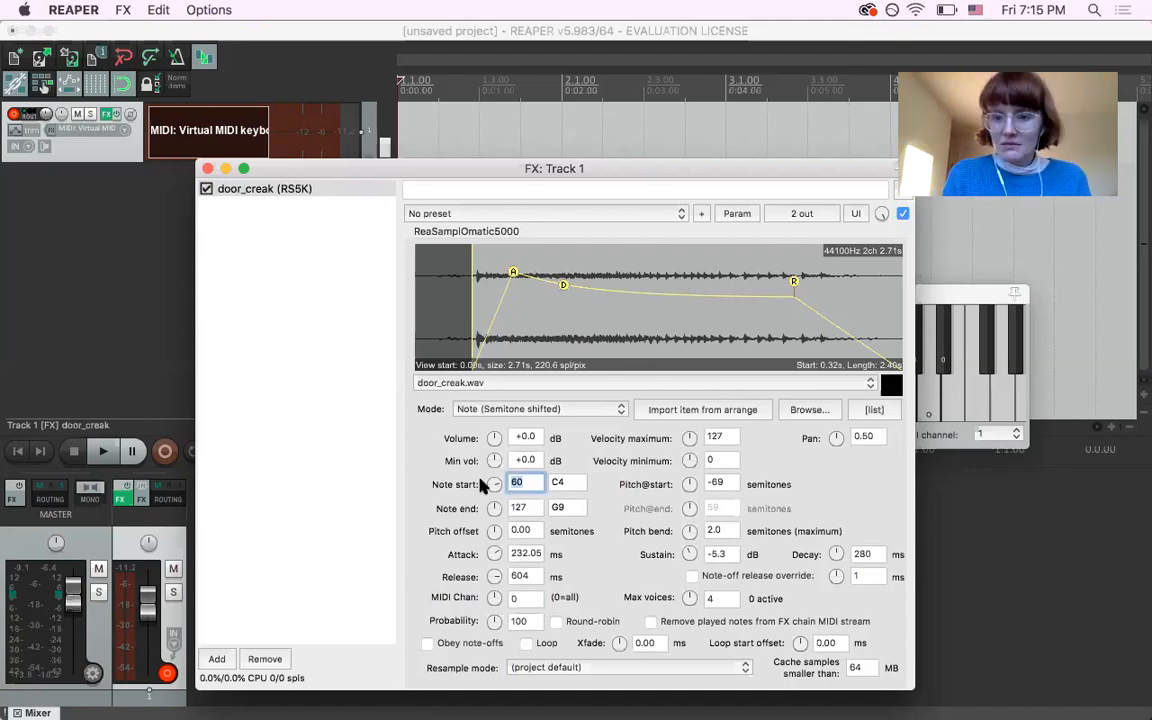
text(0)
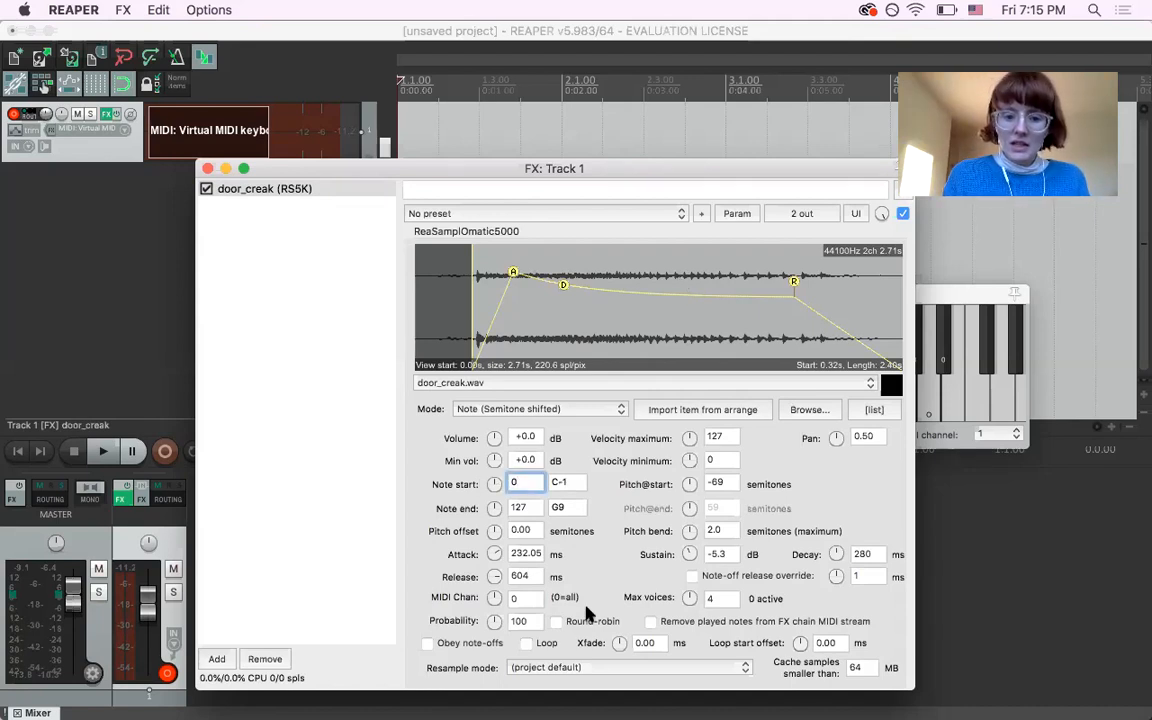
click(207, 168)
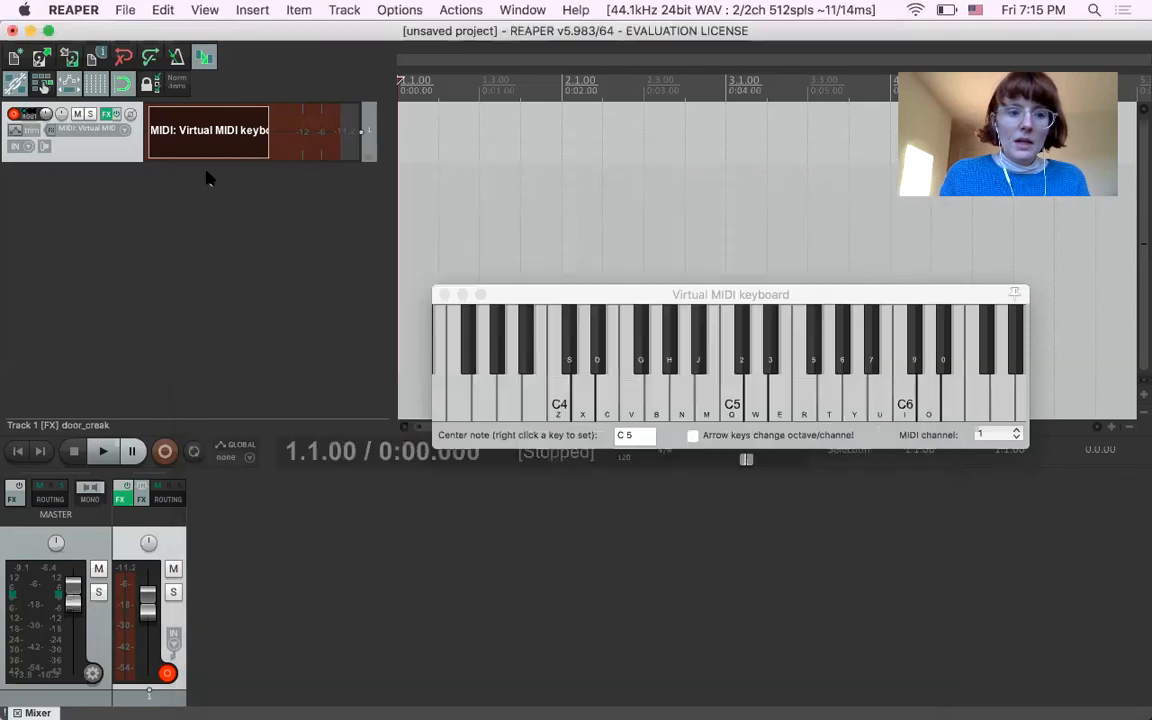
Audition the door creak on several low and high keys of the virtual MIDI keyboard.
click(746, 365)
click(604, 391)
click(519, 404)
click(964, 350)
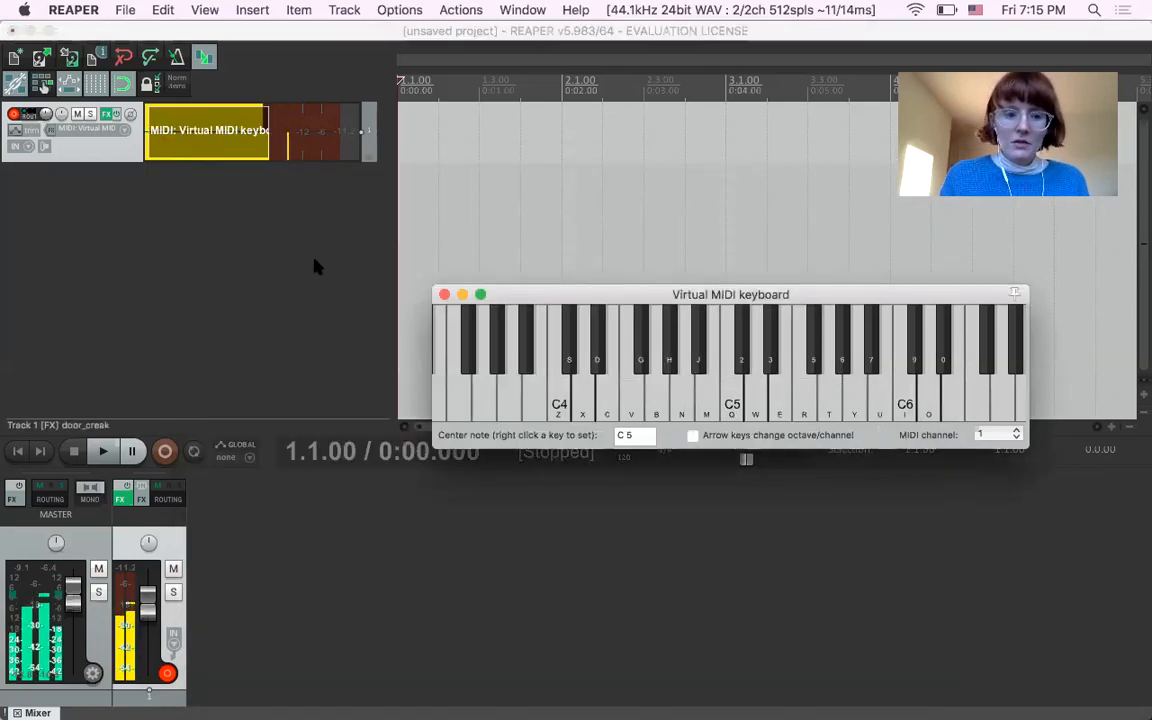
Reopen track 1's sampler and load Organ_Paulstretch.wav from the Timbre Clouds folder as its sample.
click(107, 116)
click(597, 214)
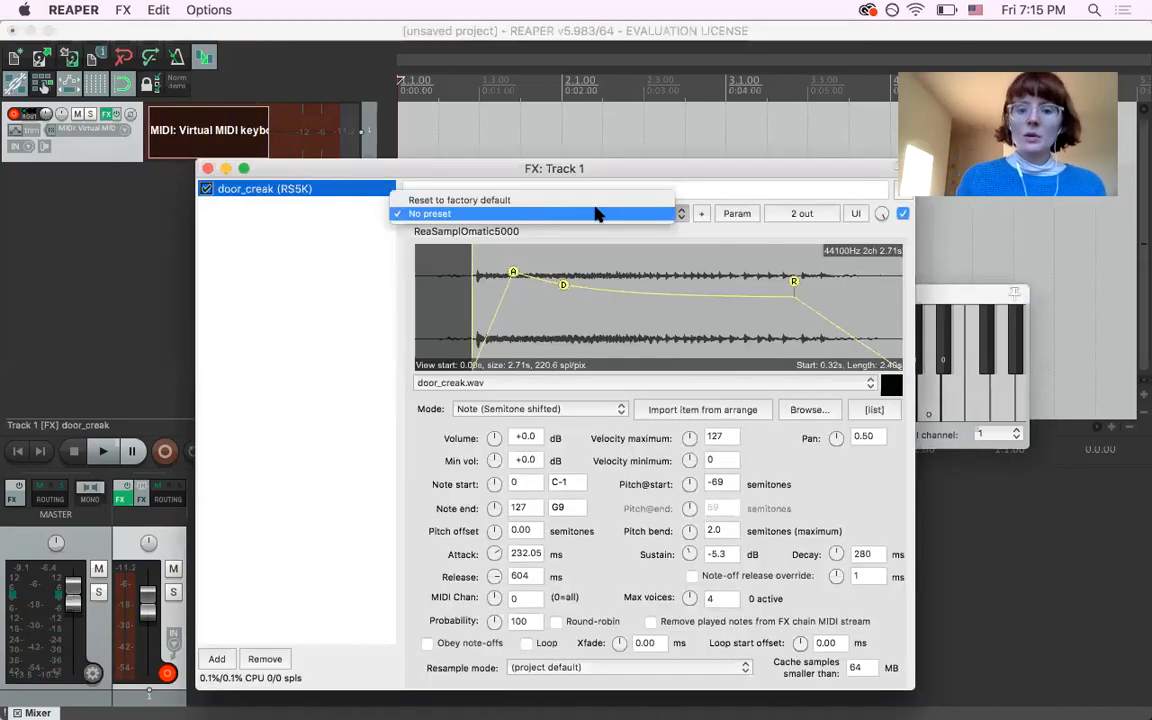
click(597, 214)
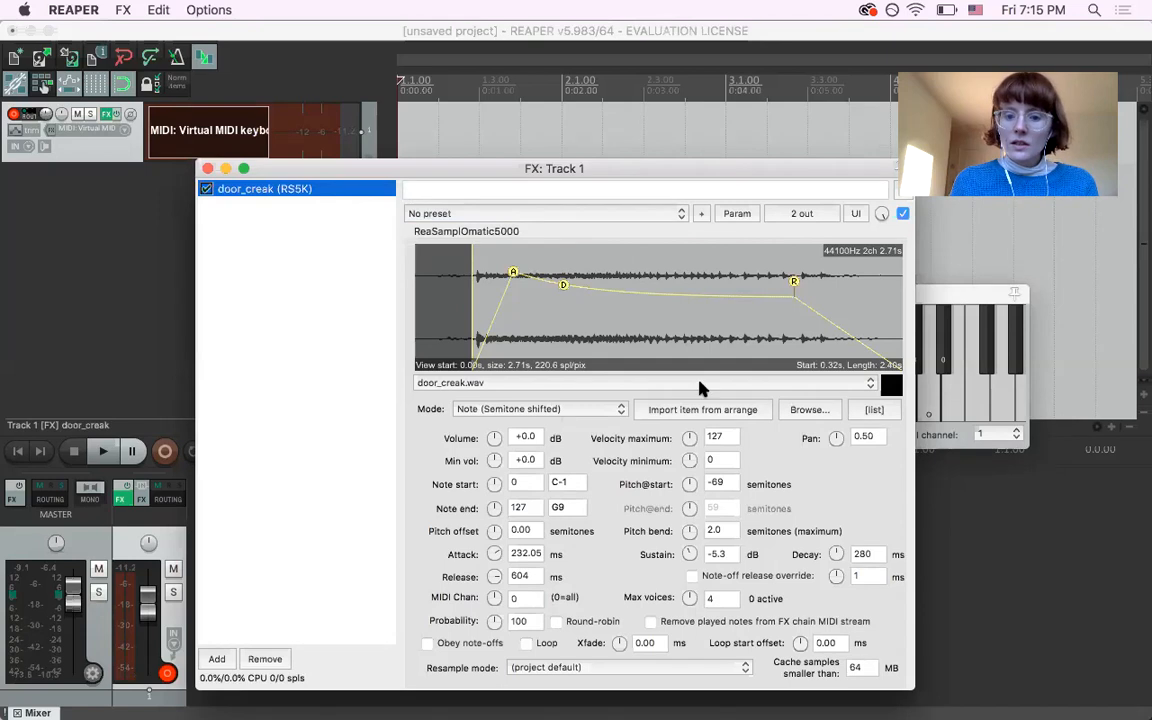
click(806, 410)
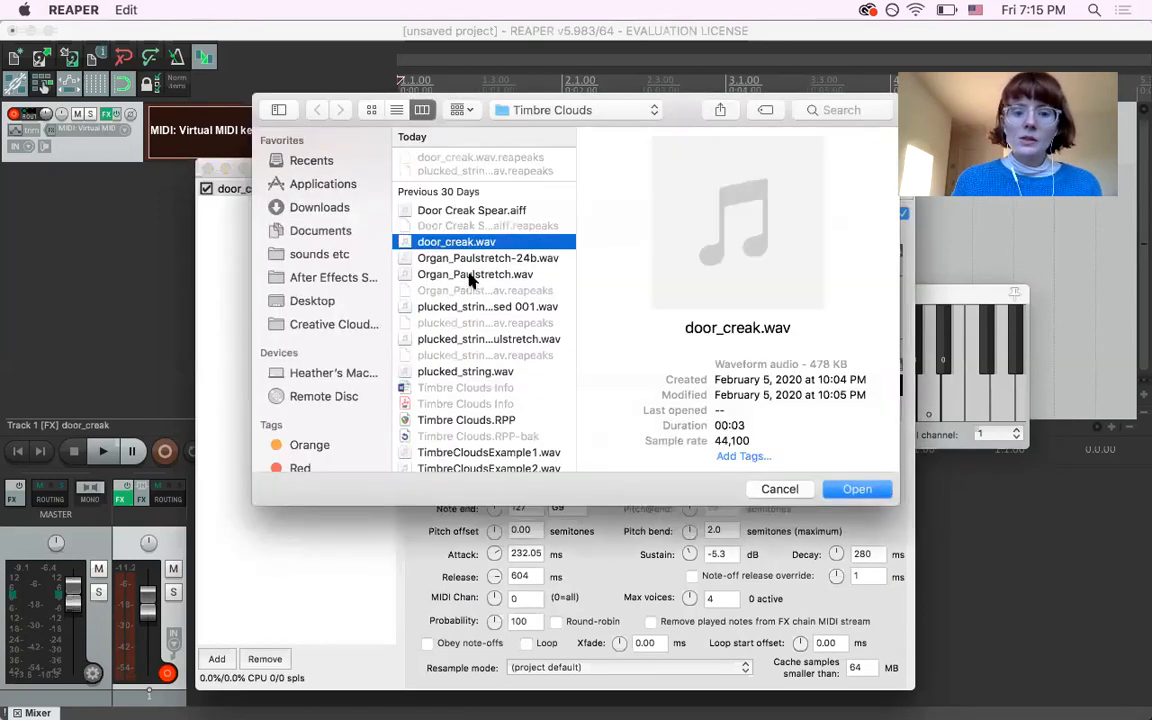
click(472, 277)
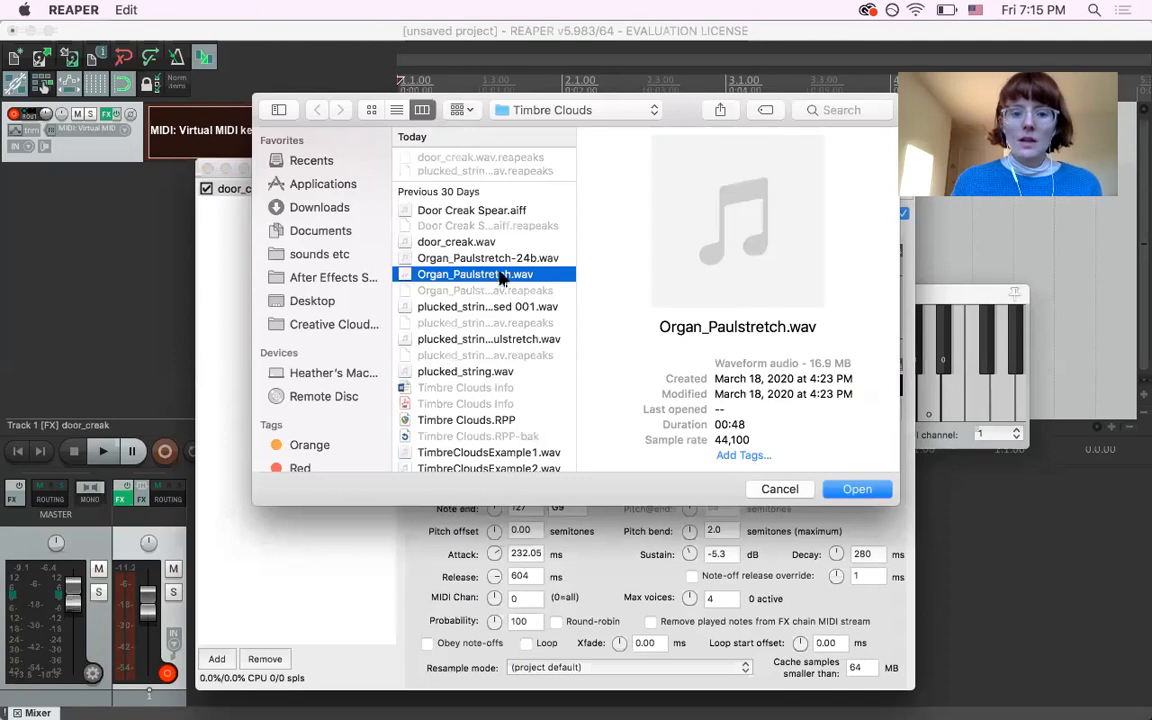
click(858, 489)
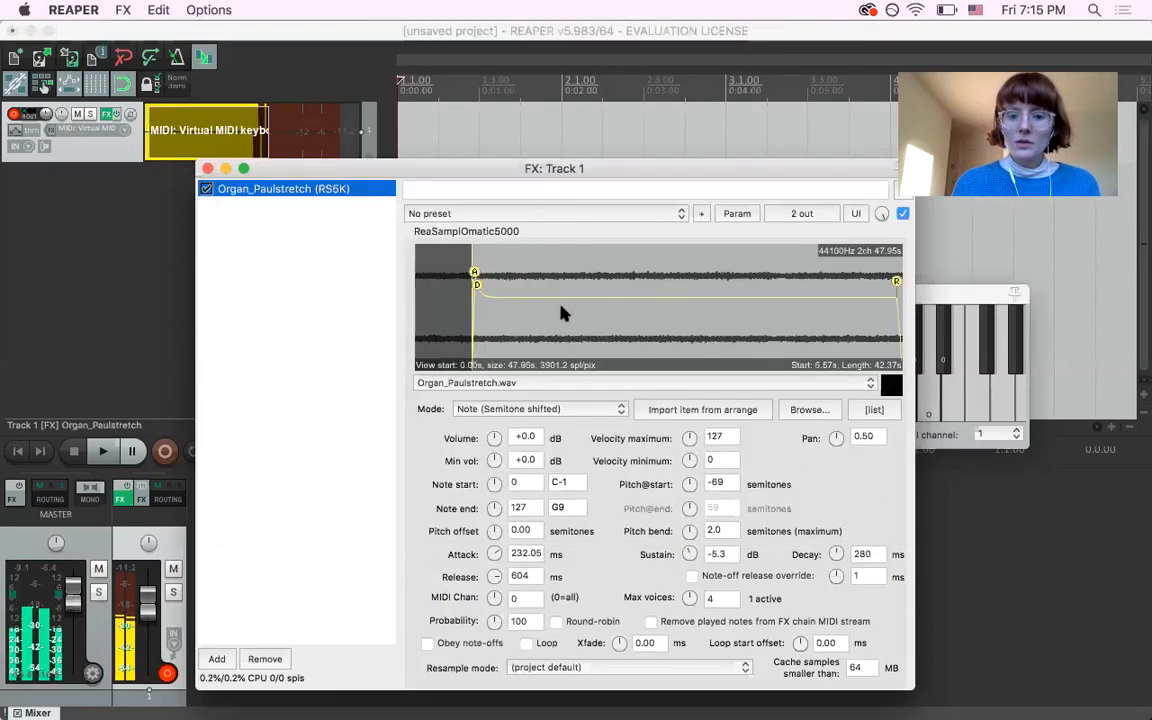
Trim the organ sample to a short section starting at about 20.43 s with a length of about 3.36 s.
mouse_move(422, 308)
mouse_down()
mouse_move(536, 340)
mouse_move(597, 332)
mouse_up()
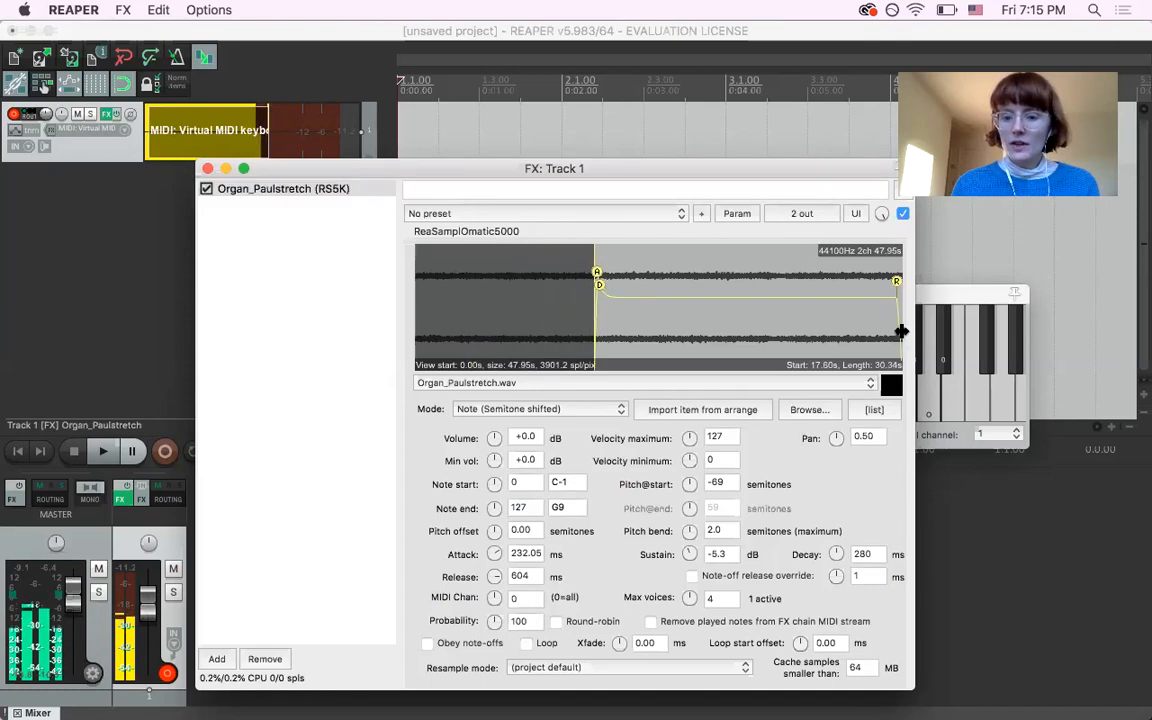
drag(897, 329, 687, 316)
drag(595, 311, 621, 315)
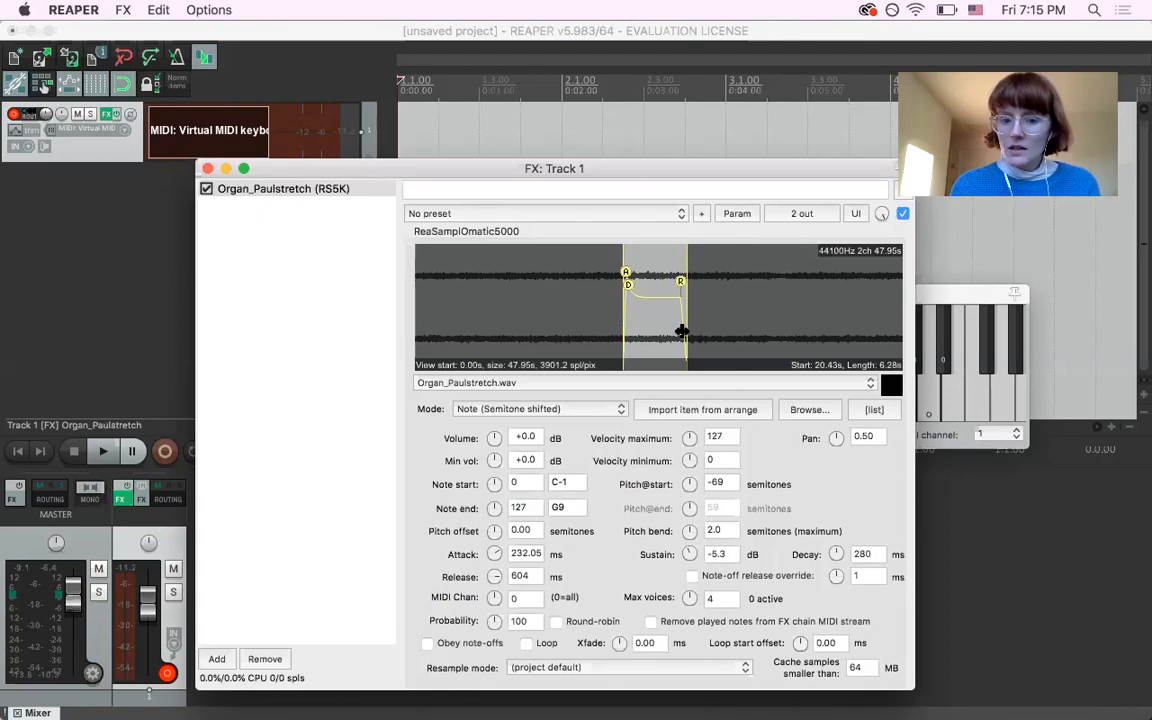
drag(675, 330, 656, 332)
Reshape the organ sample's envelope to about 174 ms attack, 778 ms decay and -5.8 dB sustain.
scroll(656, 330, up, 5)
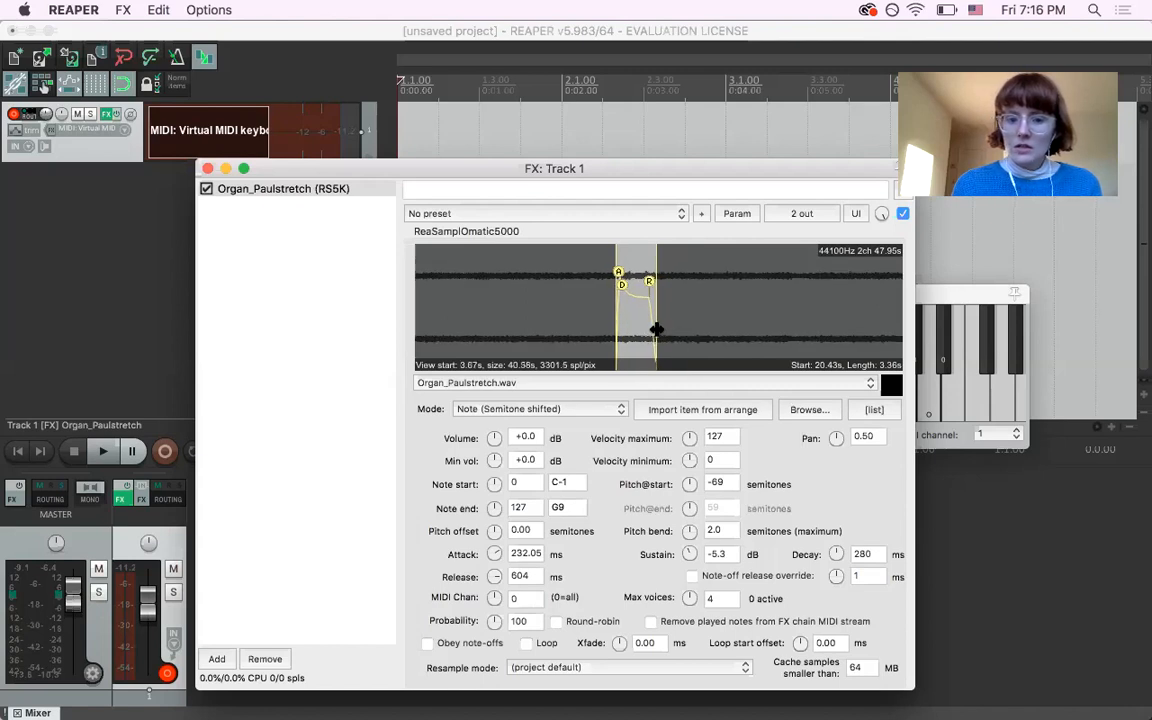
scroll(656, 330, up, 2)
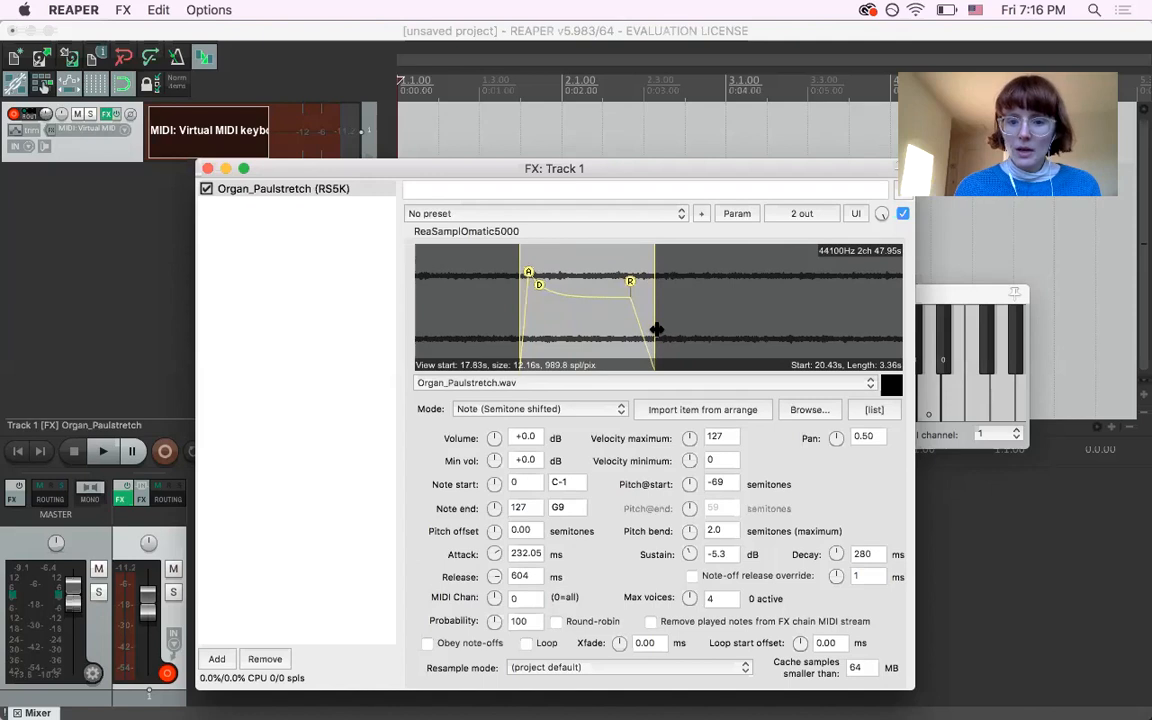
scroll(656, 330, up, 1)
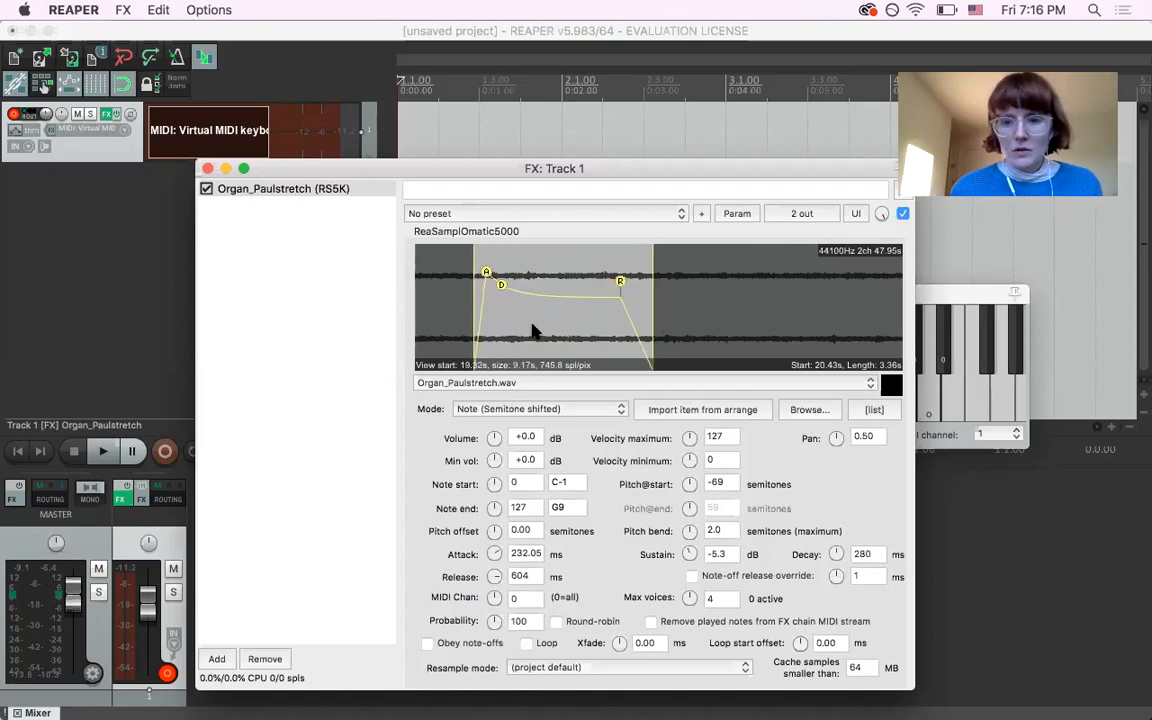
scroll(533, 332, down, 1)
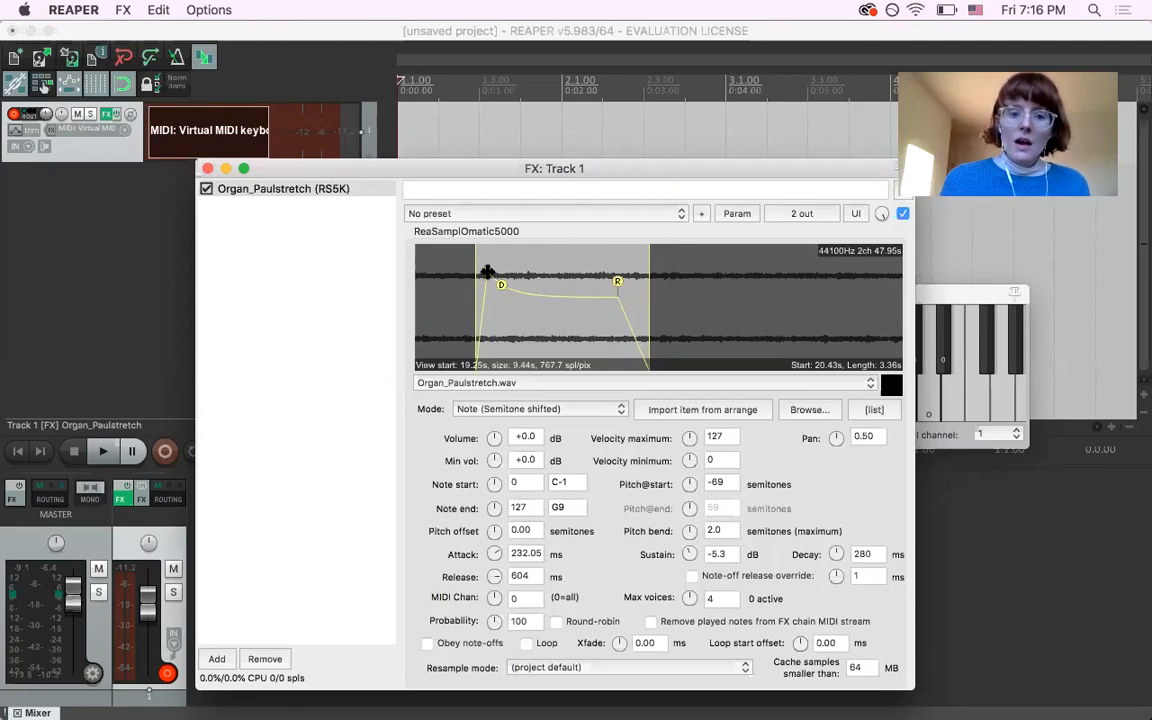
mouse_move(502, 286)
mouse_down()
mouse_move(530, 289)
mouse_move(485, 271)
mouse_up()
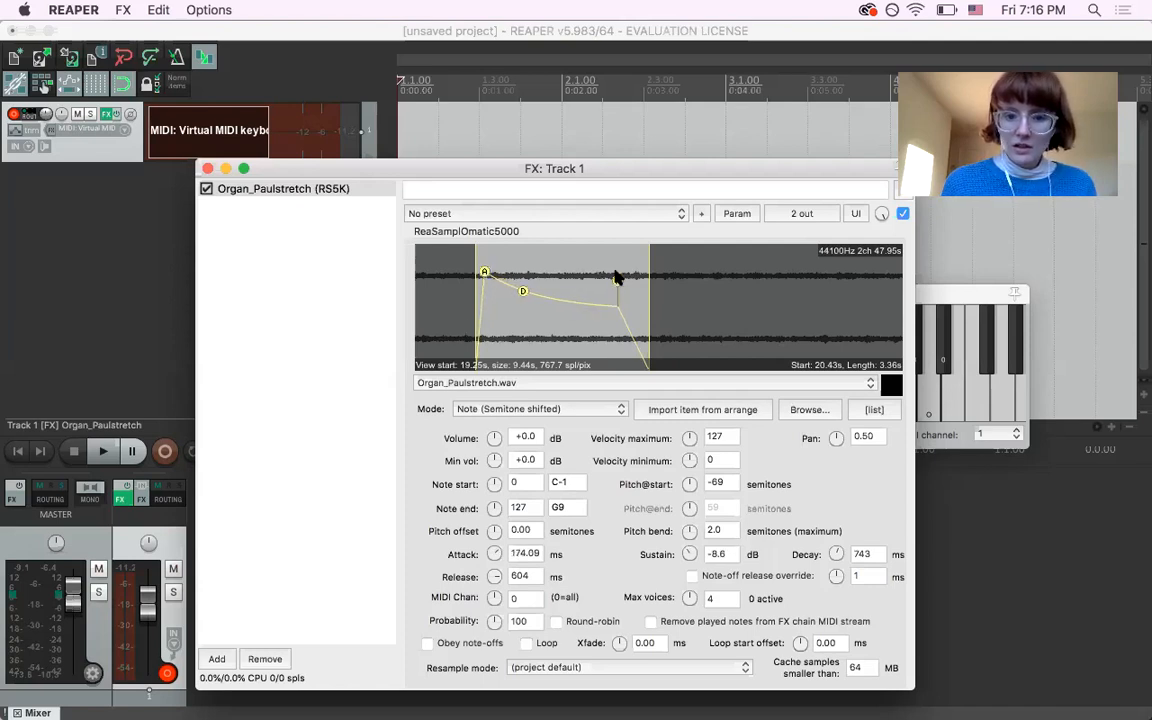
scroll(617, 278, up, 2)
drag(500, 291, 502, 286)
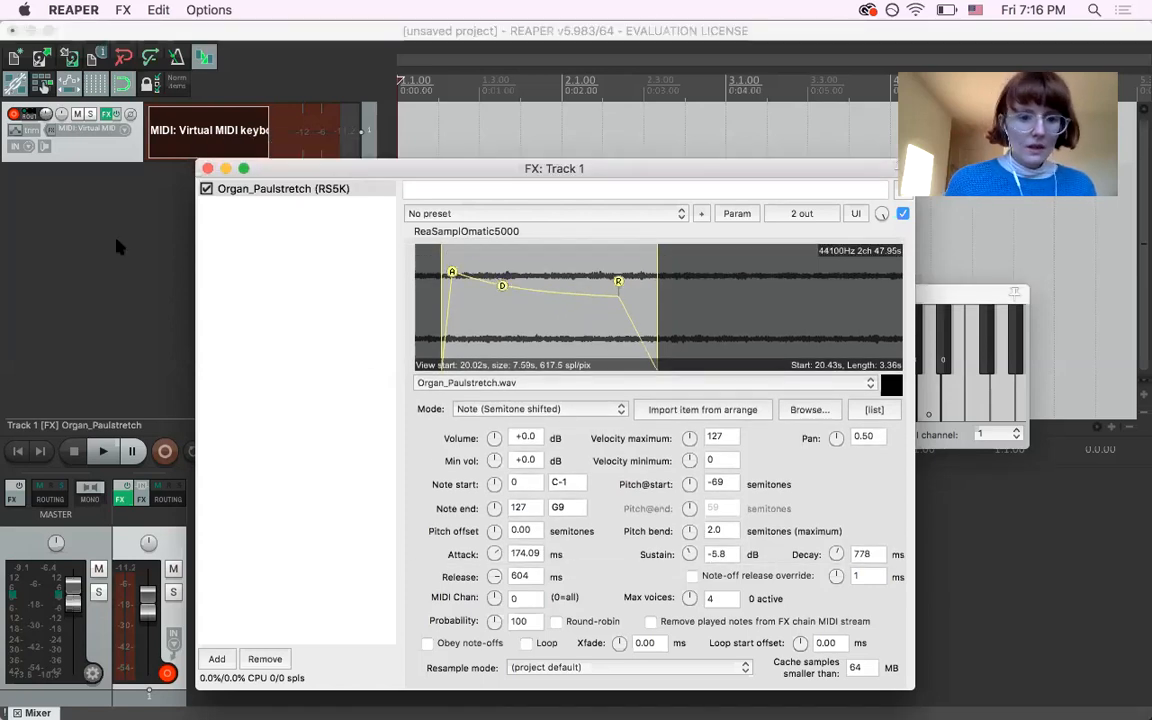
Audition the organ sampler on a high key and C4 of the virtual keyboard, and close the FX window.
click(962, 398)
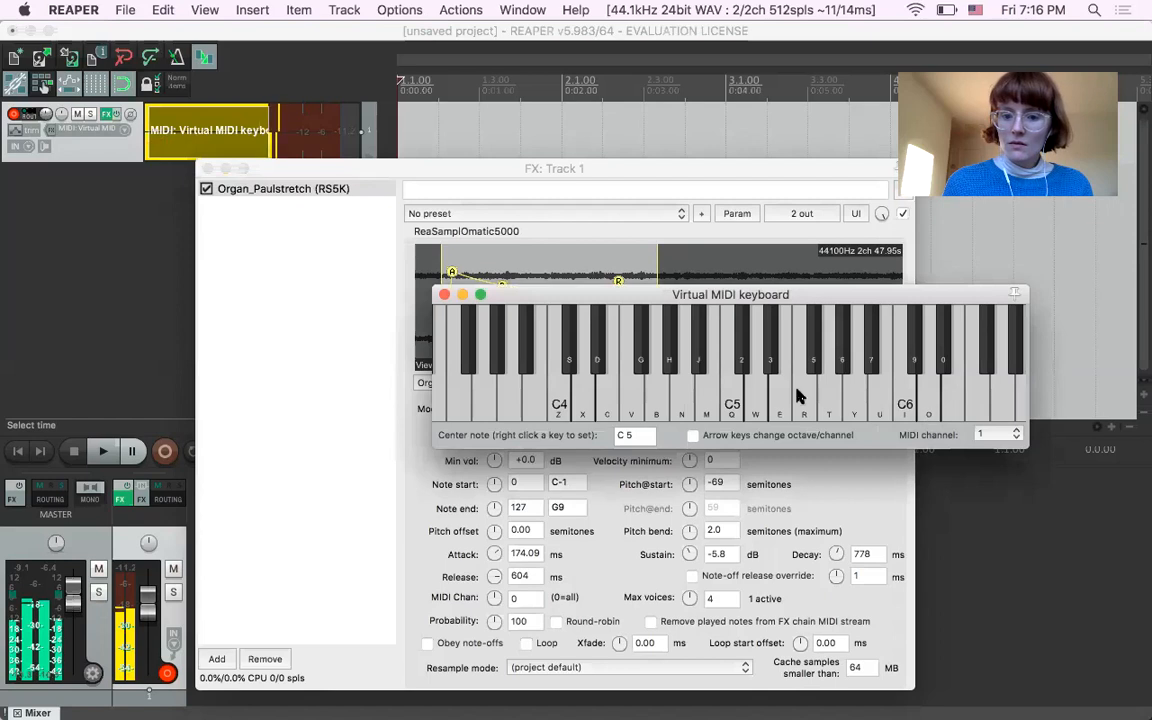
click(560, 405)
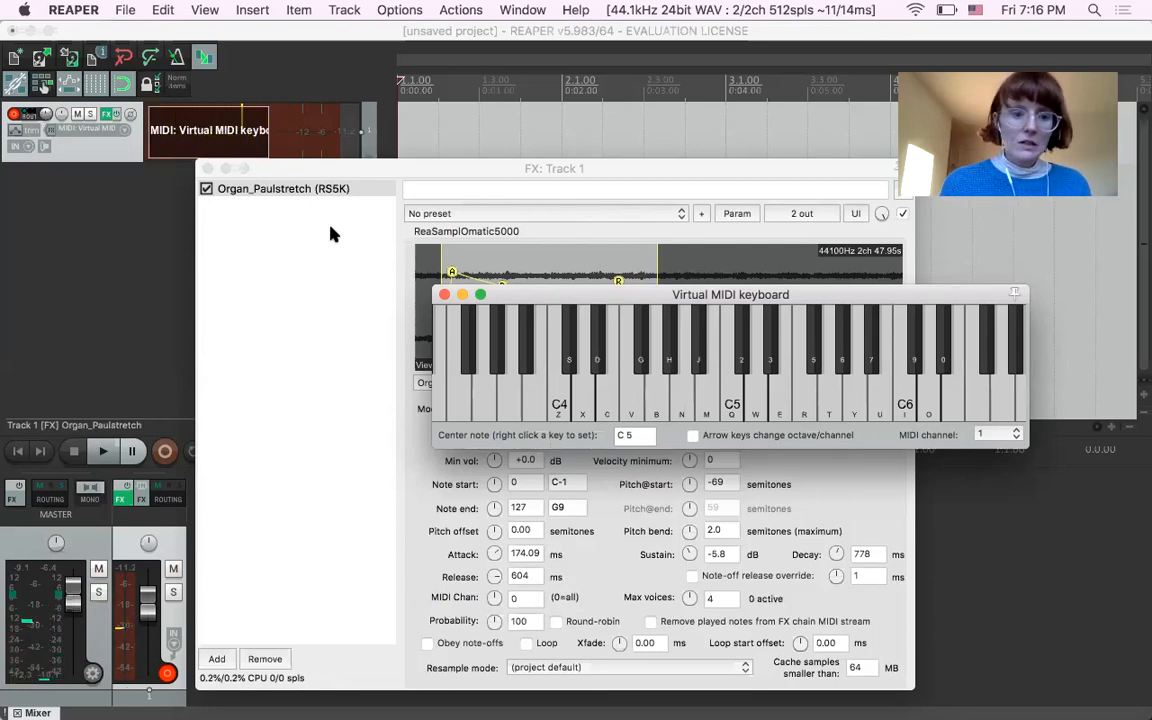
click(207, 169)
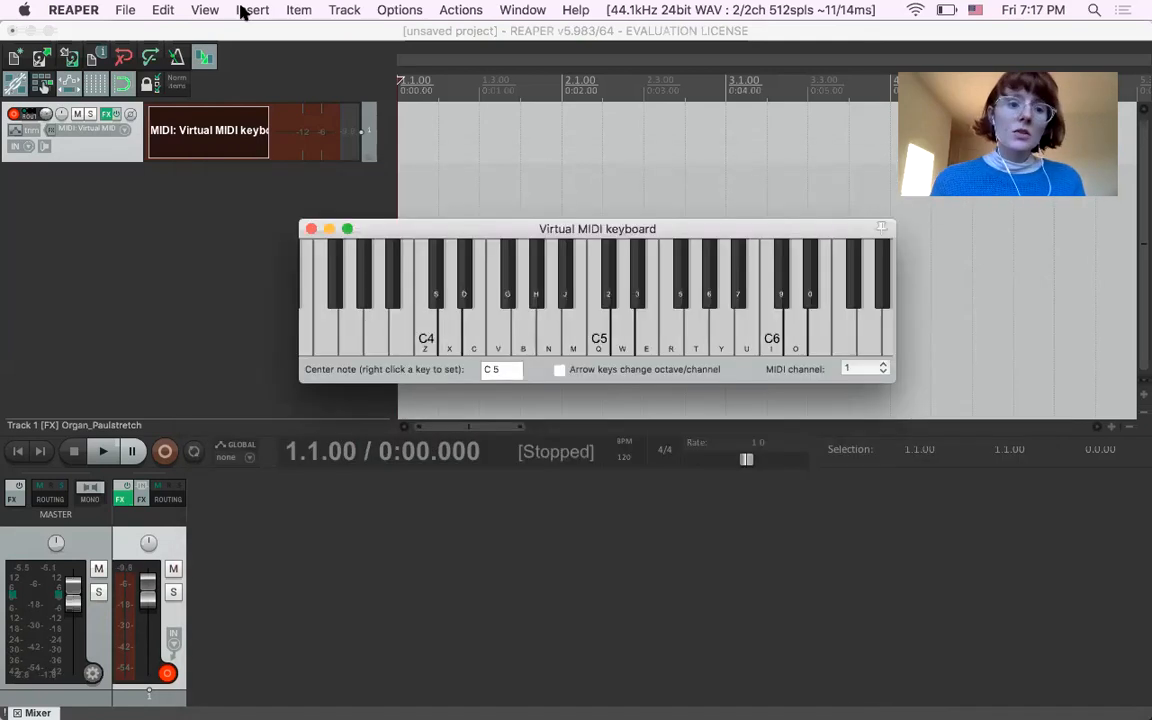
Insert a new one-bar MIDI item on track 1 at the start of the project.
click(252, 10)
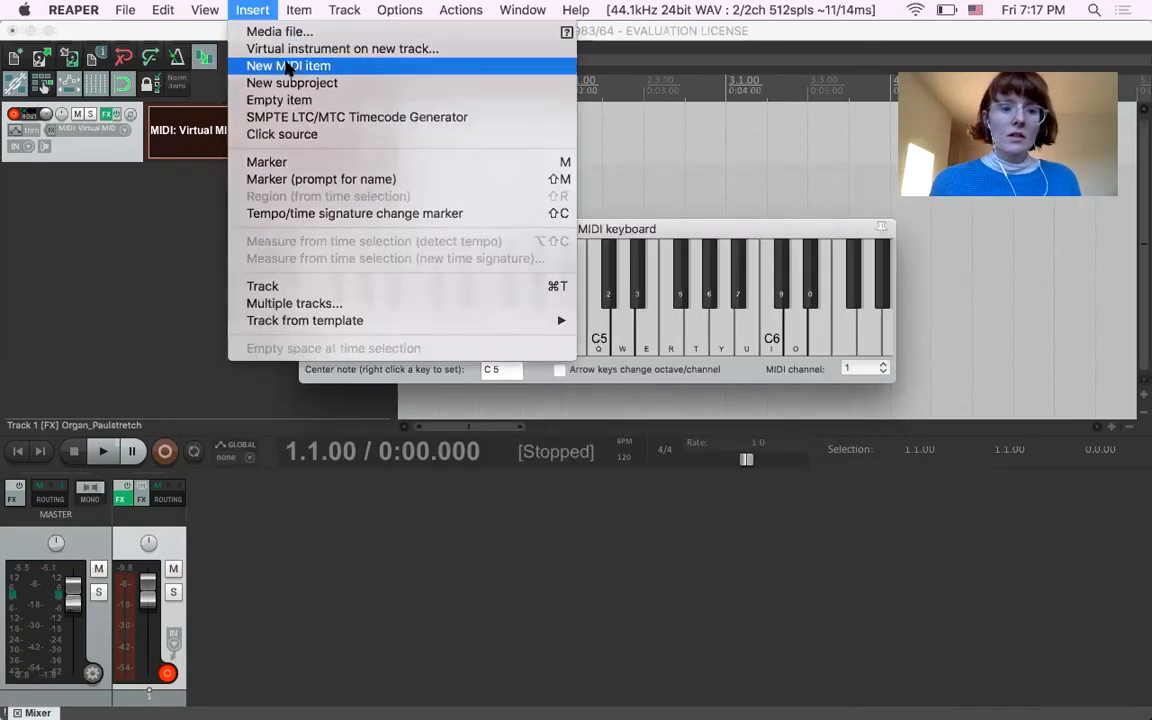
click(288, 65)
mouse_move(563, 149)
mouse_down()
mouse_move(620, 149)
mouse_move(561, 140)
mouse_up()
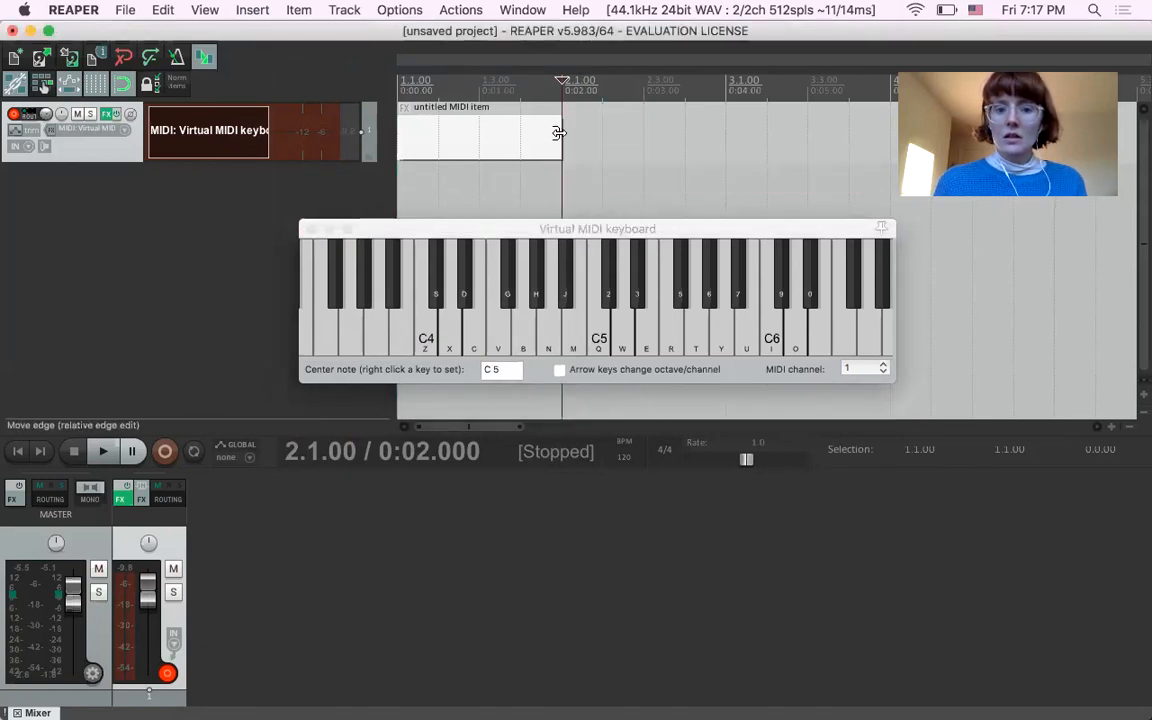
Open the new item in the MIDI editor and extend it to two bars, ending at bar 3.
double_click(522, 140)
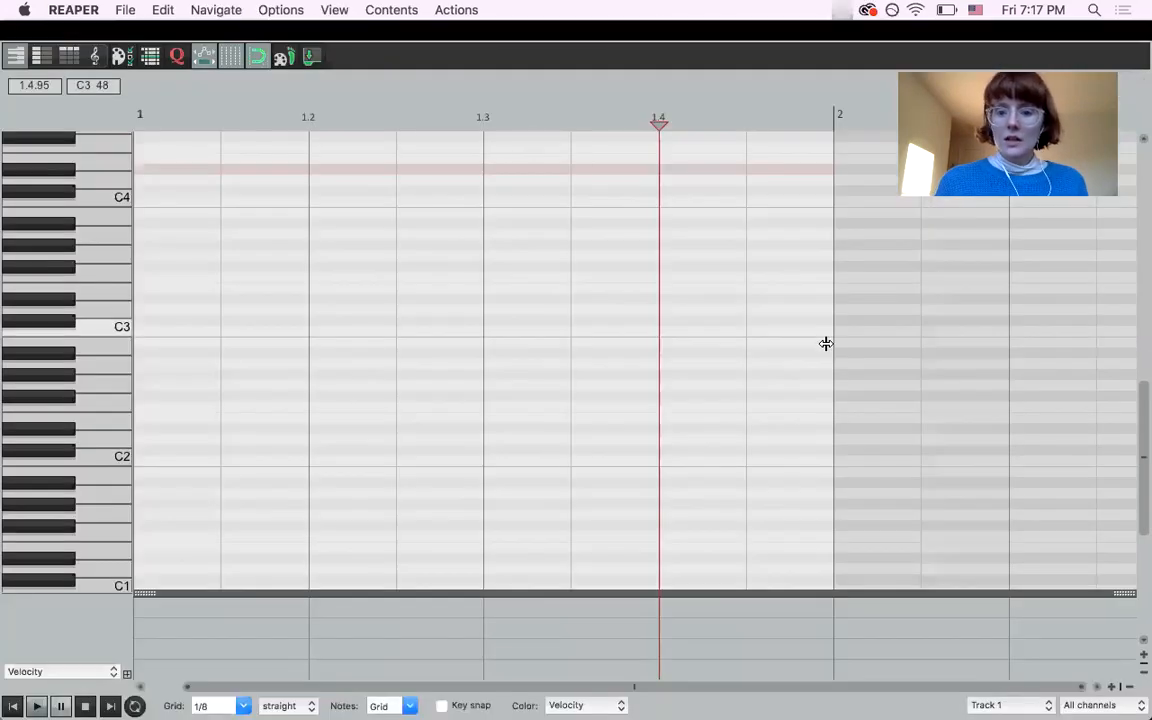
key(Insert)
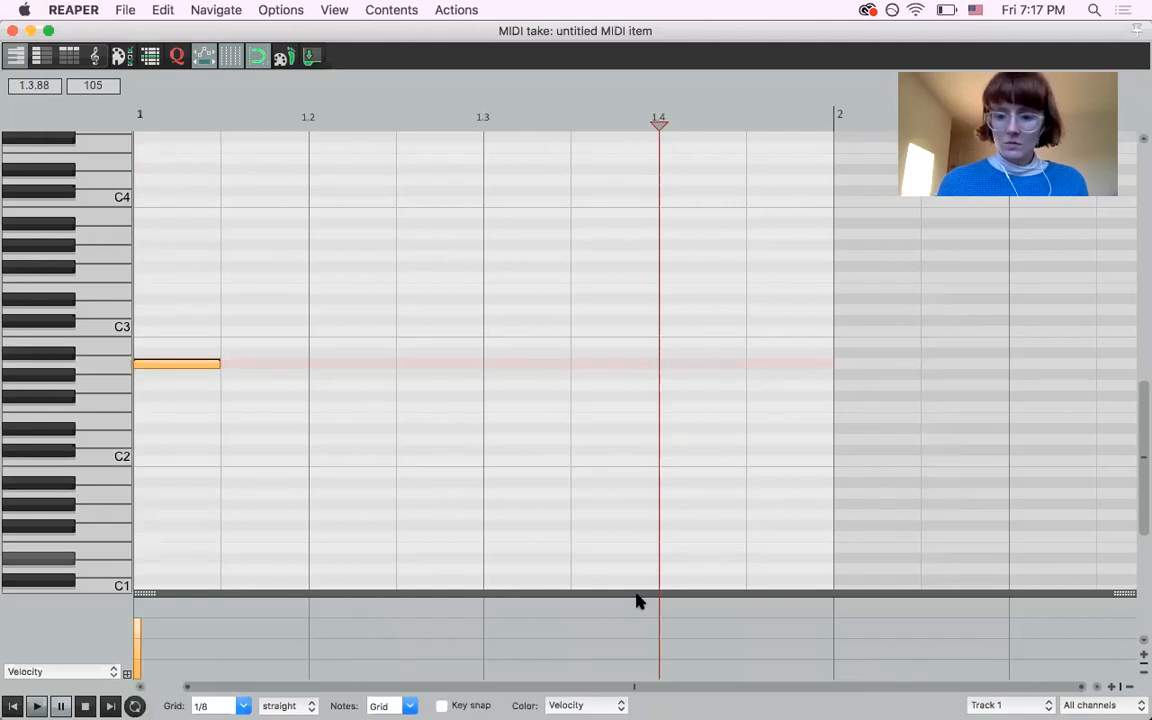
click(1133, 688)
click(1133, 688)
click(1133, 688)
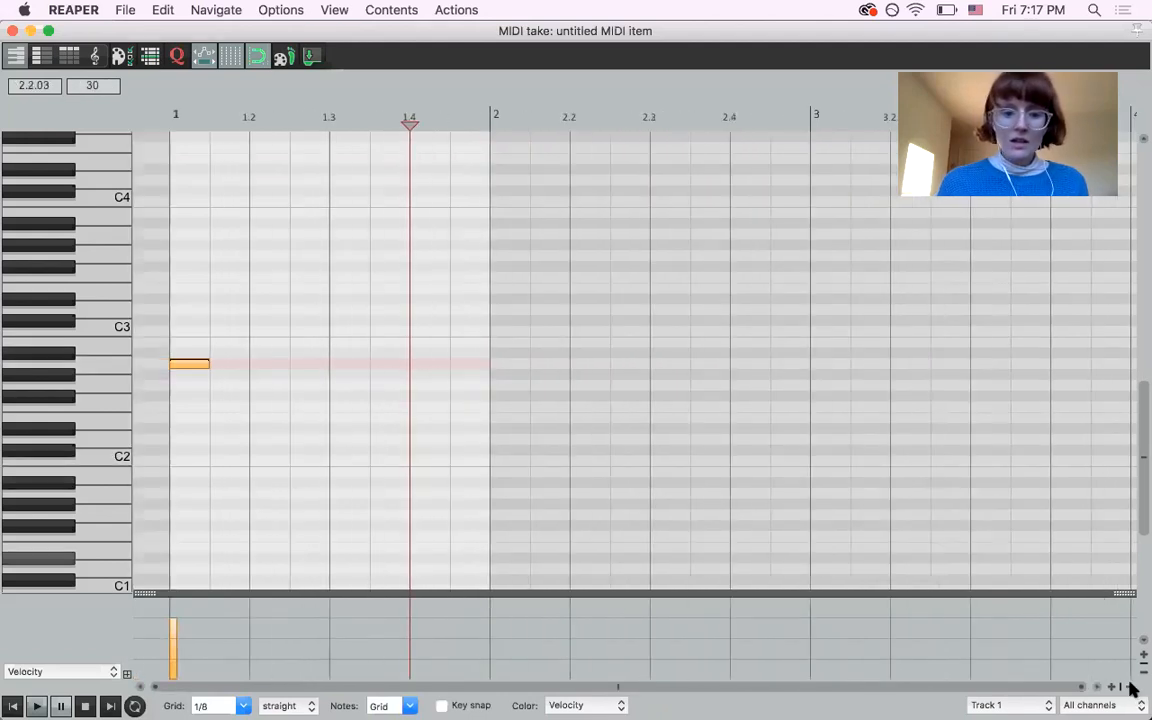
drag(489, 434, 806, 435)
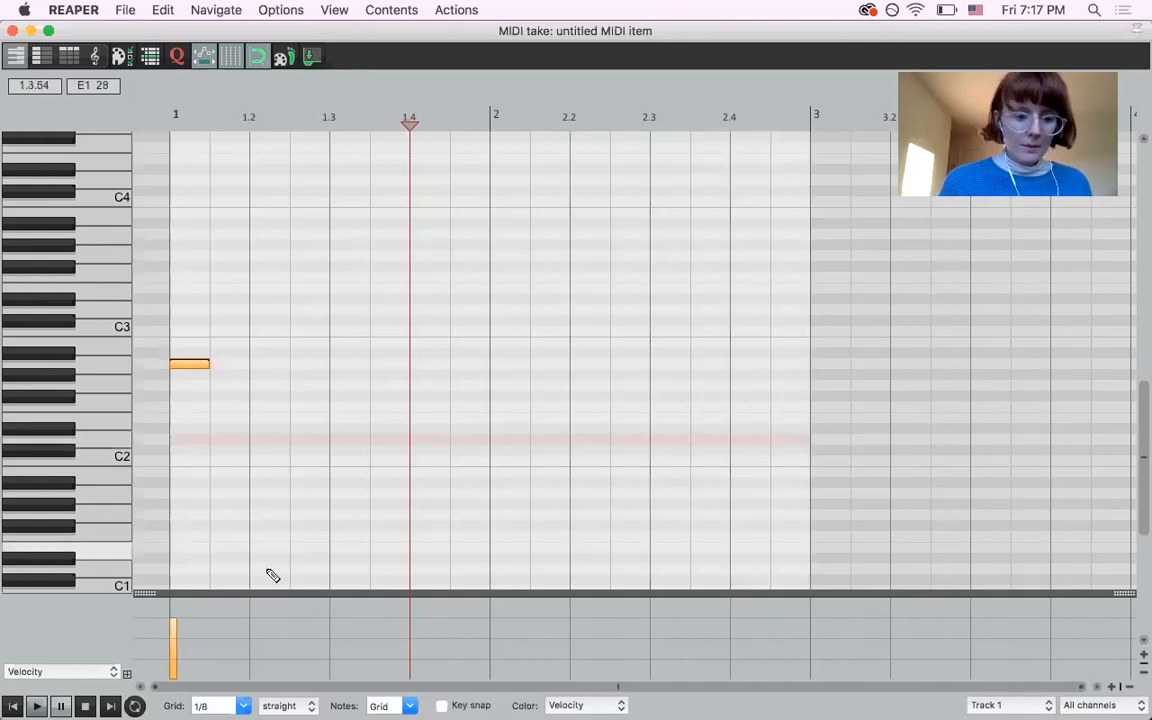
Replace the stray short note with B2 on beats 1–2, D#3 on beats 3–4 and F#2 across bar 2.
double_click(194, 359)
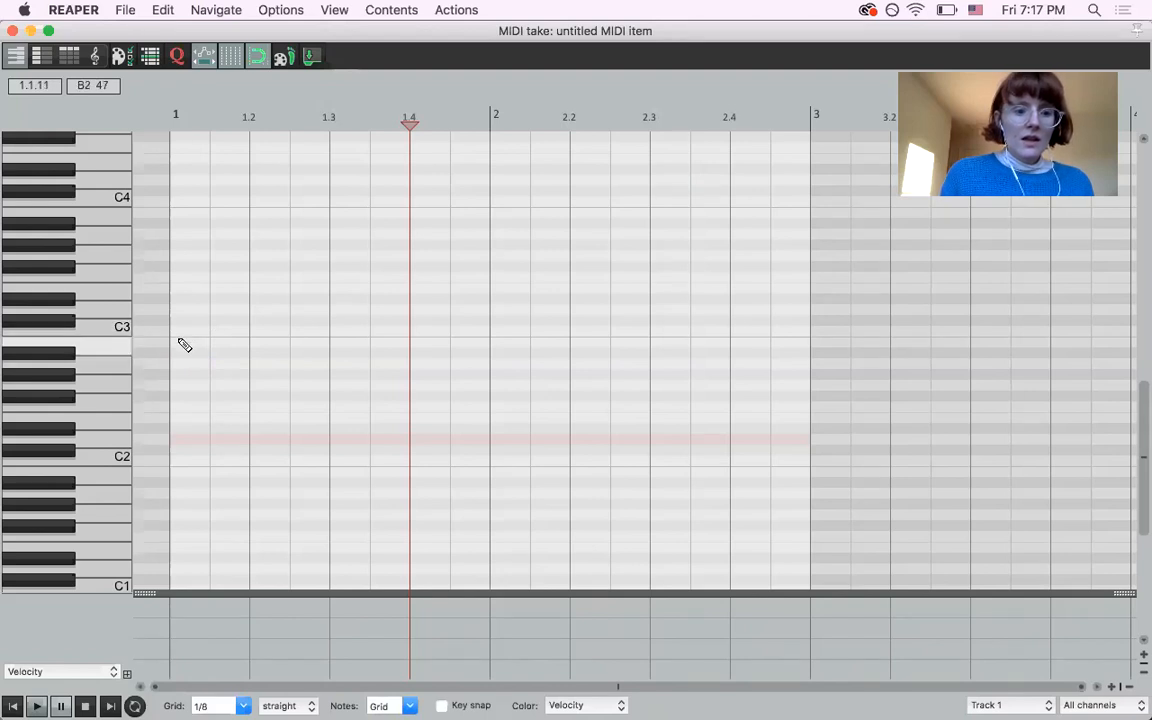
drag(180, 347, 314, 345)
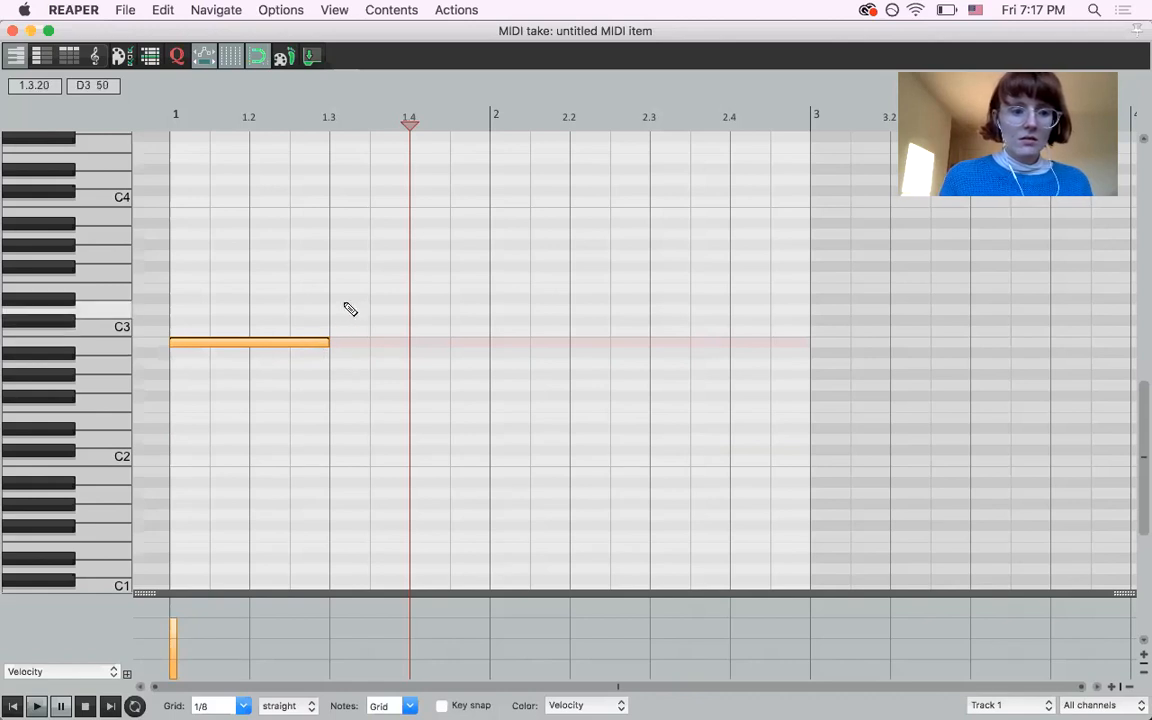
drag(350, 303, 472, 305)
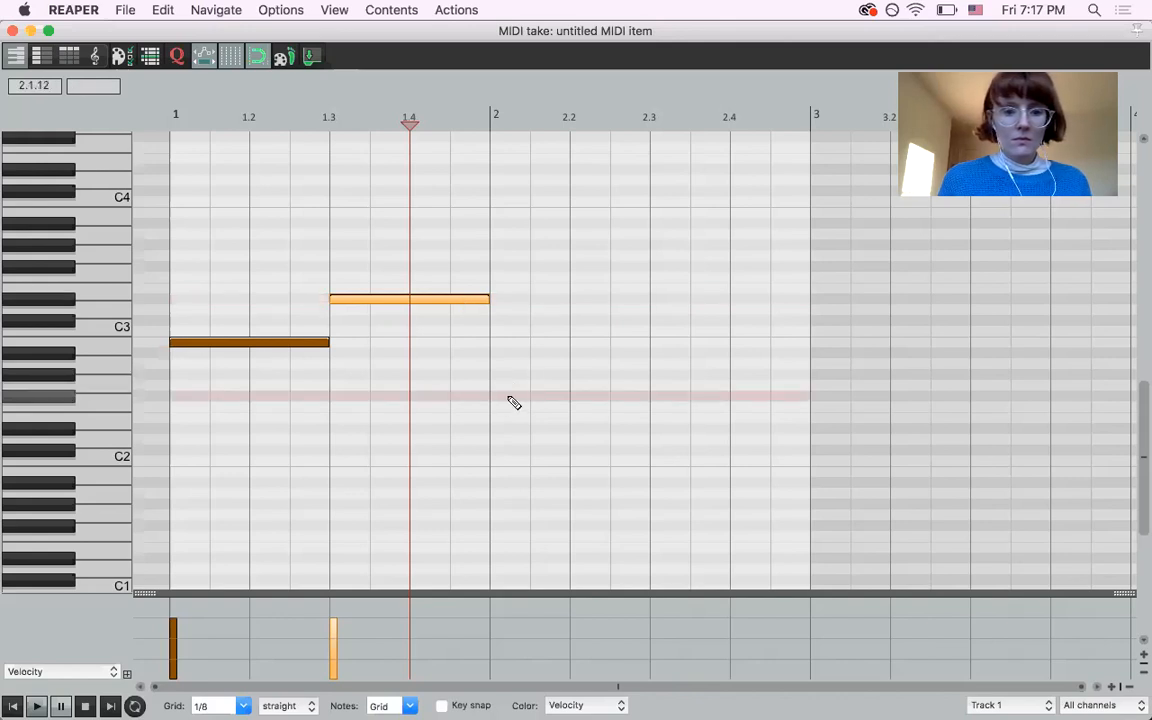
drag(510, 402, 624, 400)
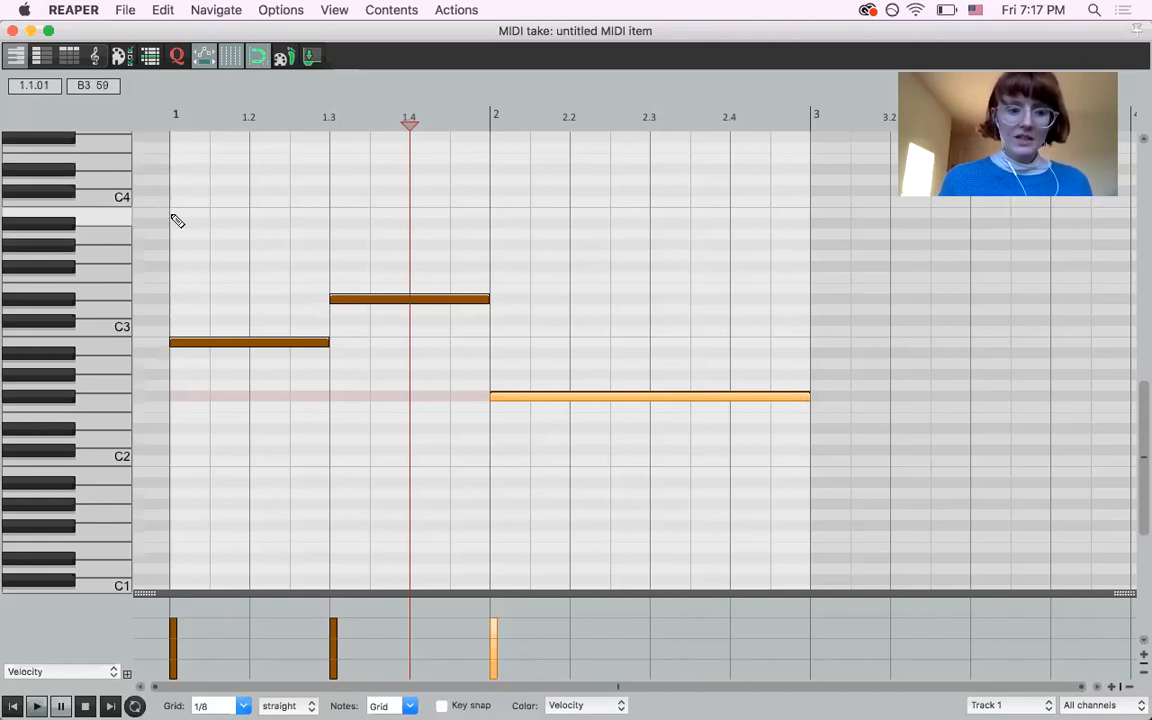
Play the three-note melody from the start and close the MIDI editor.
click(13, 706)
key(space)
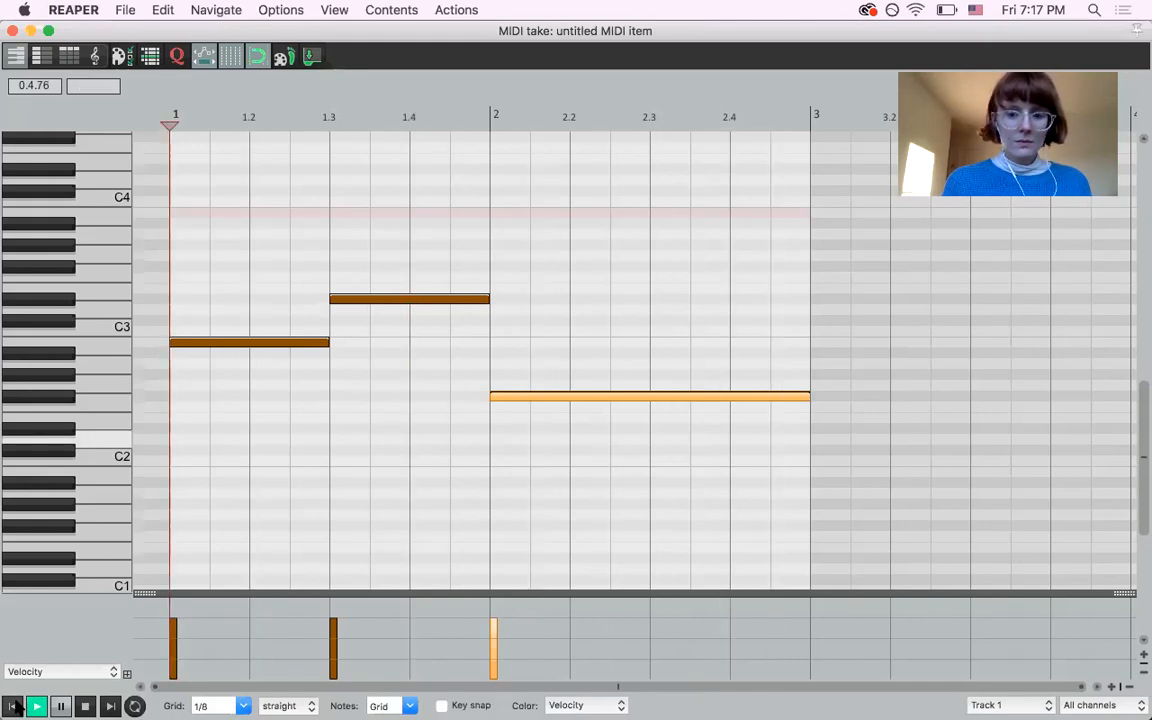
click(13, 31)
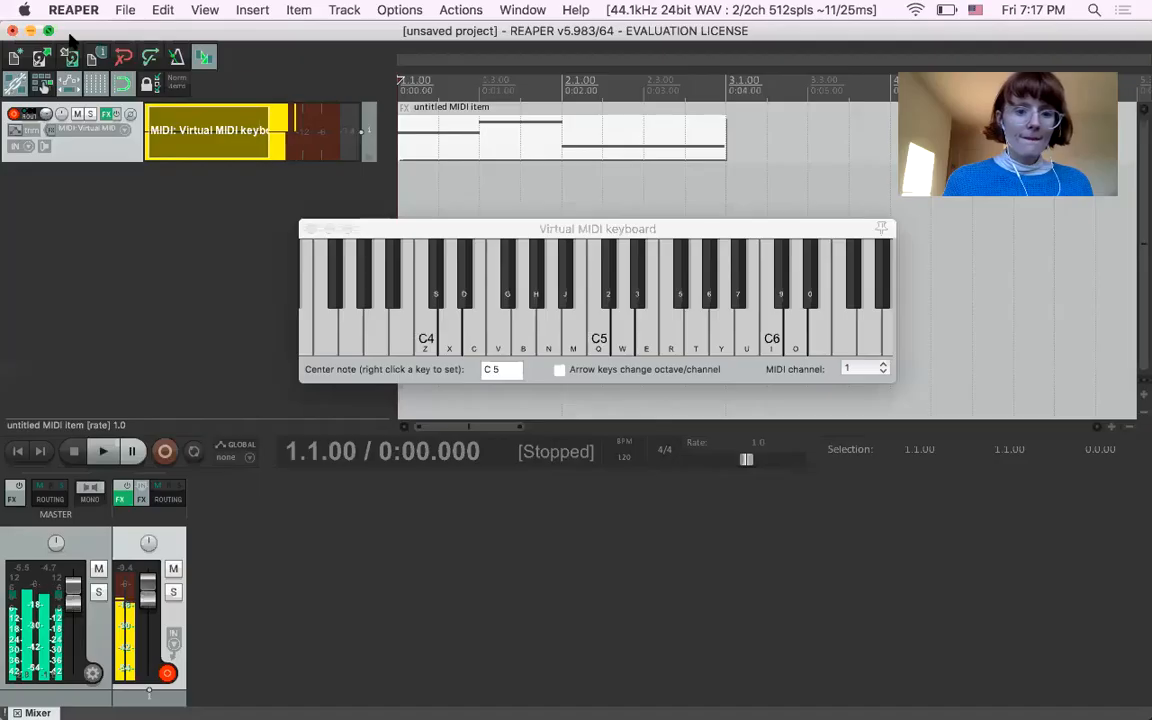
Copy the two-bar MIDI item and paste repeats of it back to back from bar 3.
click(470, 142)
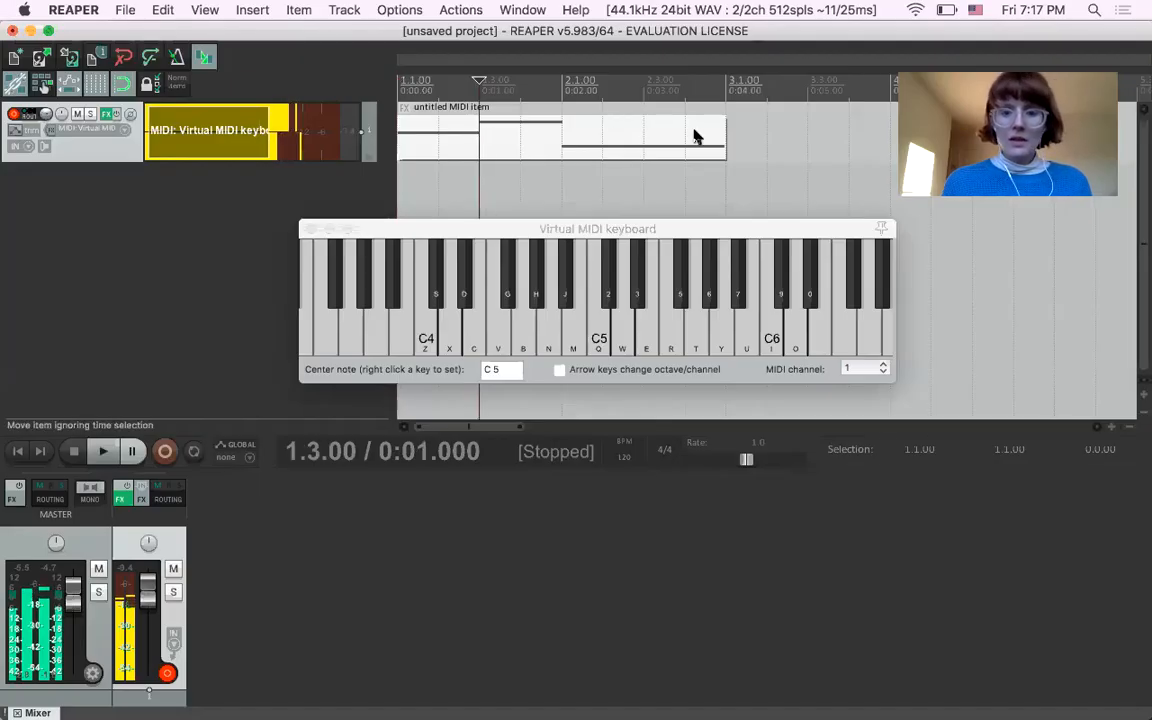
click(729, 113)
key(ctrl+v)
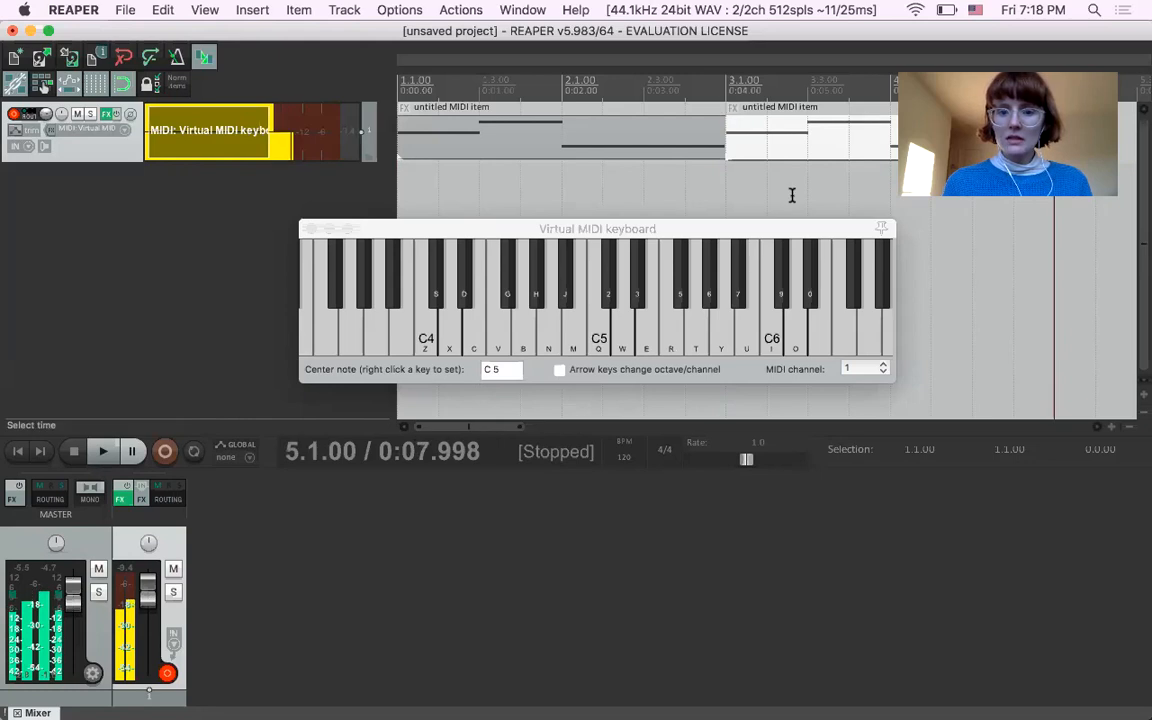
key(ctrl+v)
Move the virtual MIDI keyboard window aside so that it covers less of the arrangement.
scroll(650, 178, left, 15)
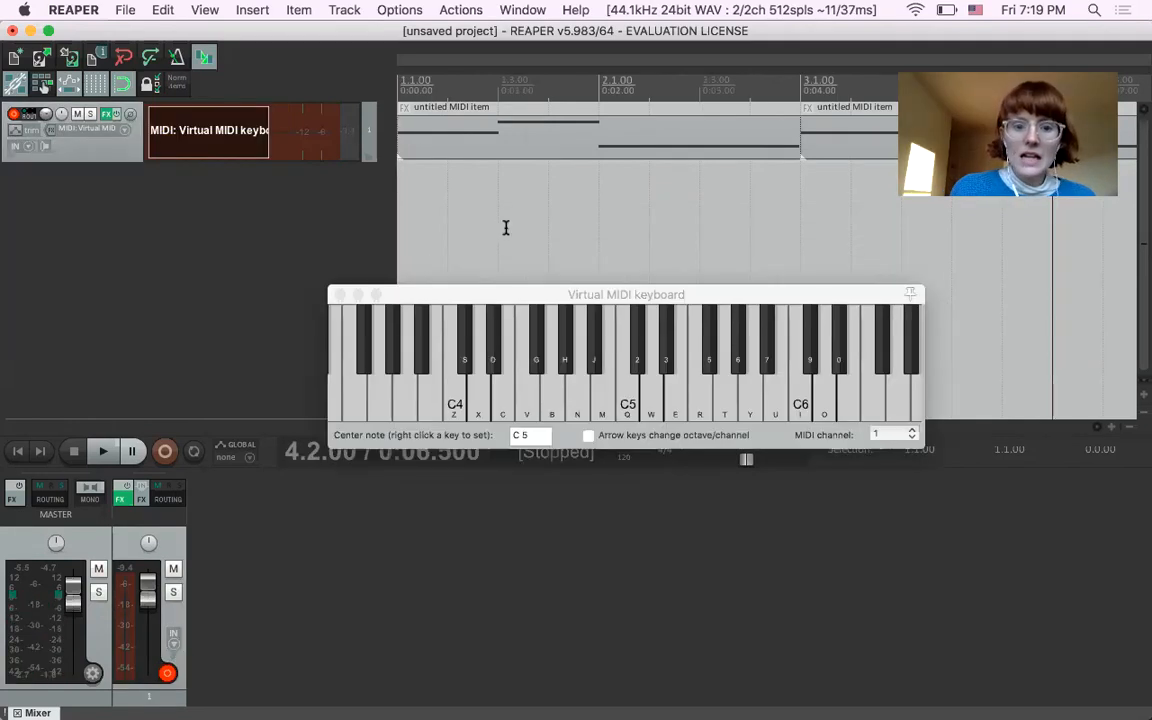
drag(495, 297, 260, 229)
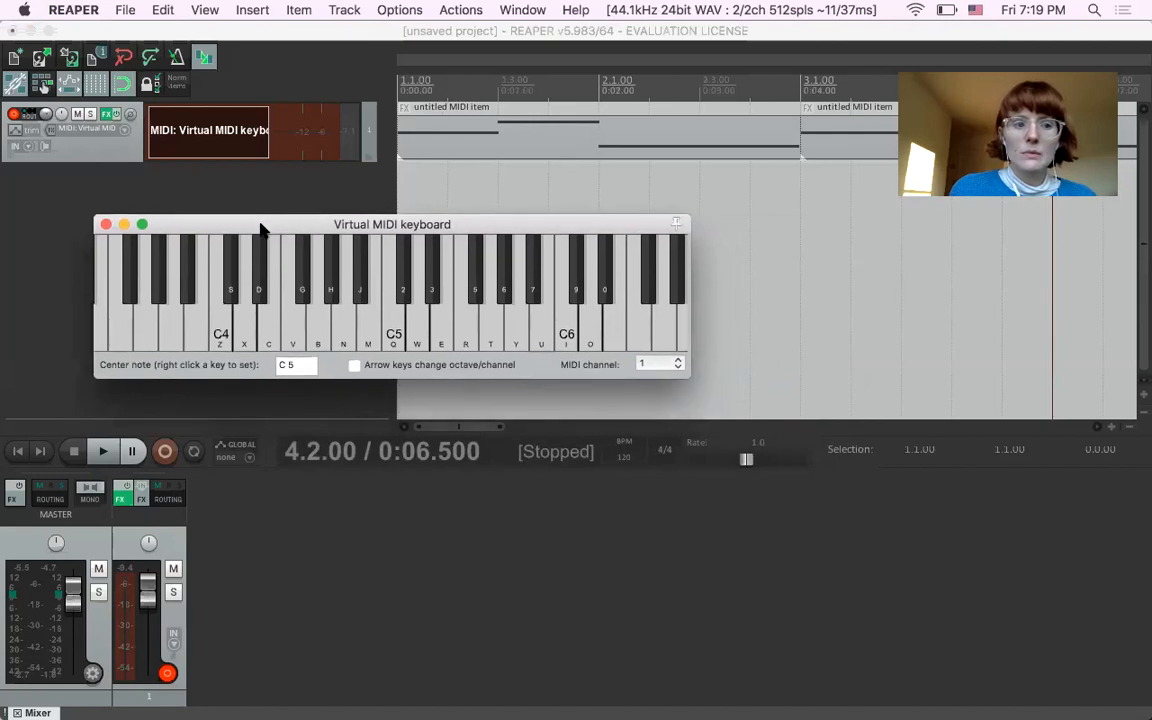